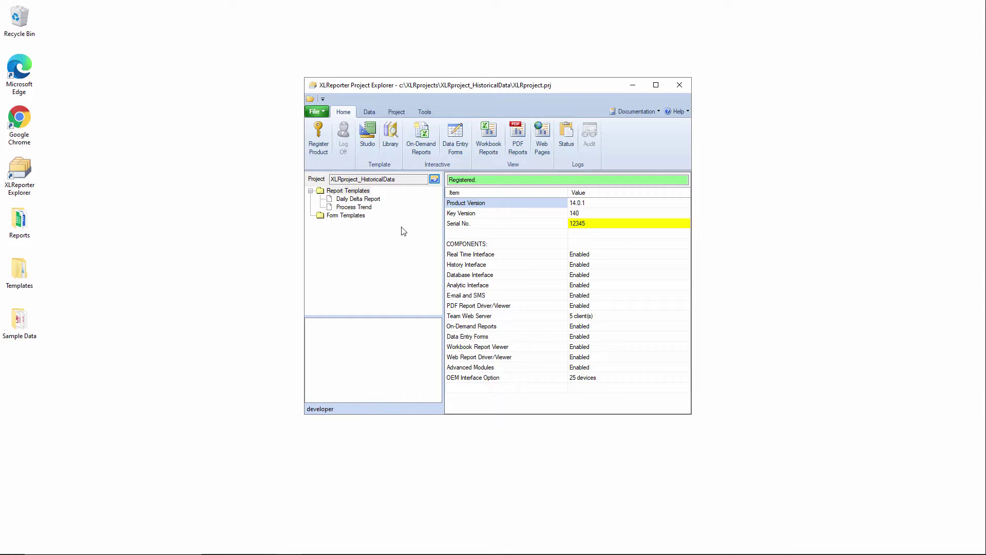
# Create a new report named 'Daily Batch Summary' from the Batch Summary application template
pyautogui.click(390, 136)
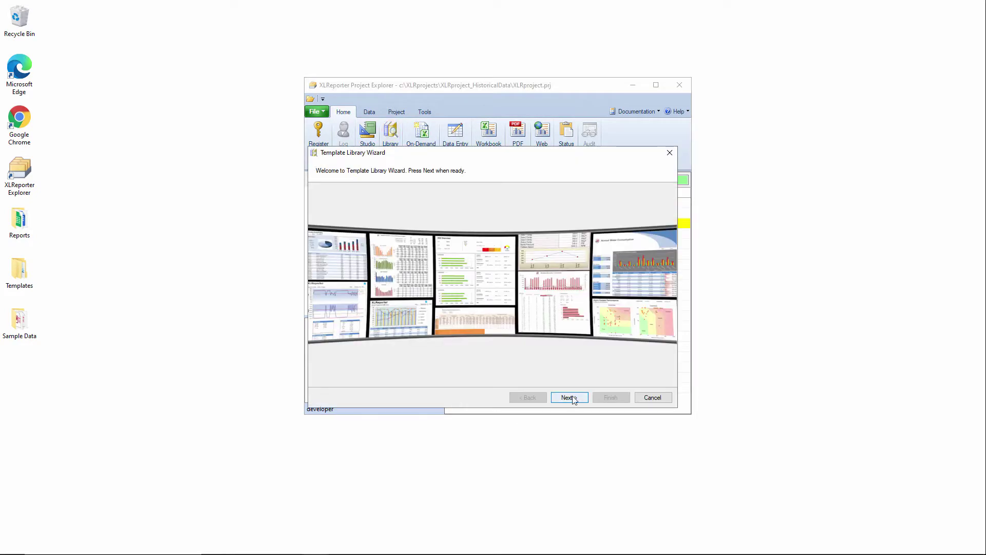
pyautogui.click(569, 398)
pyautogui.click(324, 195)
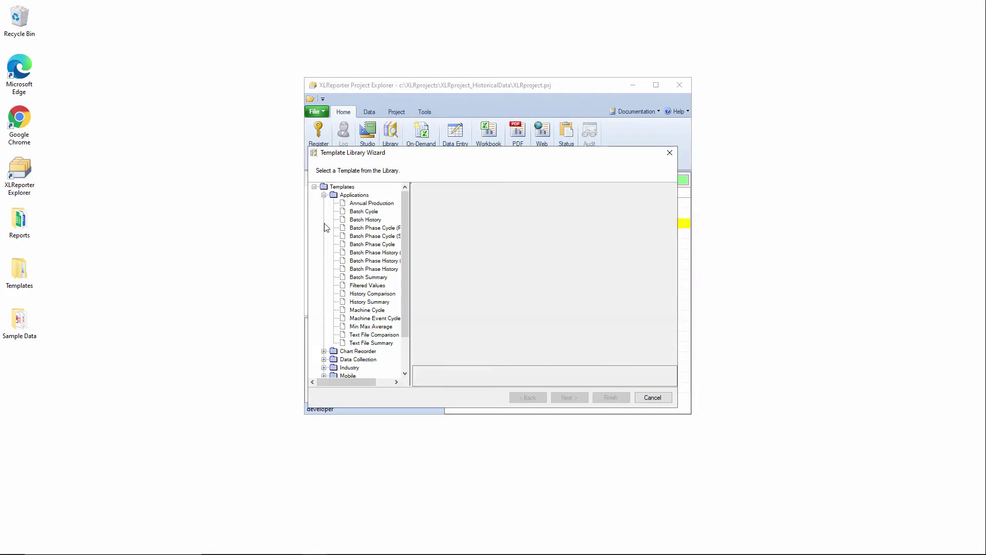
pyautogui.click(366, 277)
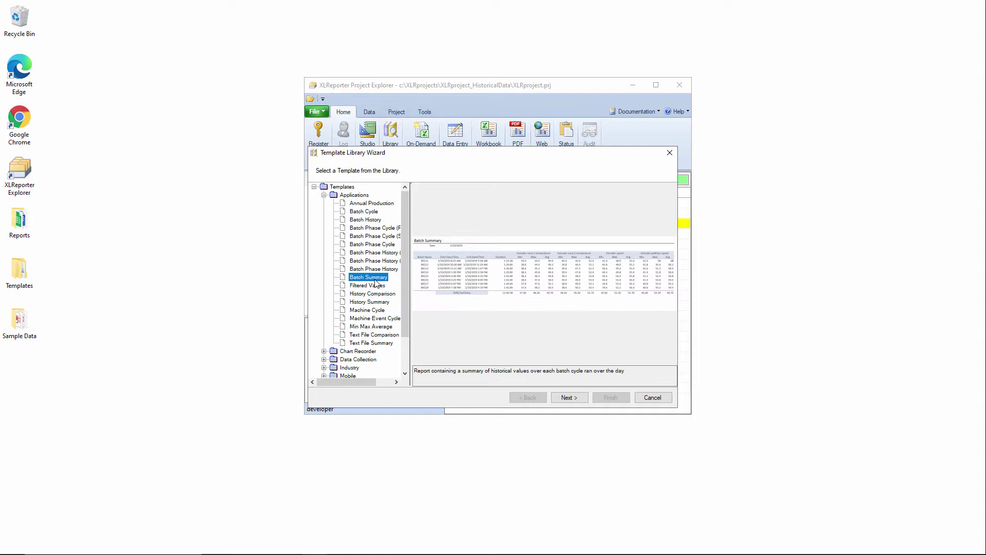
pyautogui.click(568, 399)
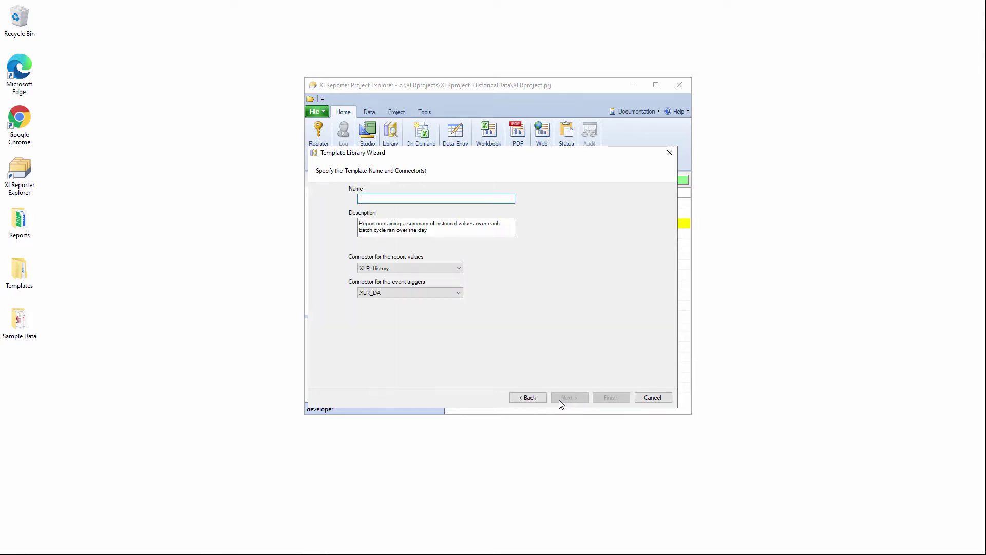
pyautogui.write('Daily Batch Summary')
pyautogui.click(585, 401)
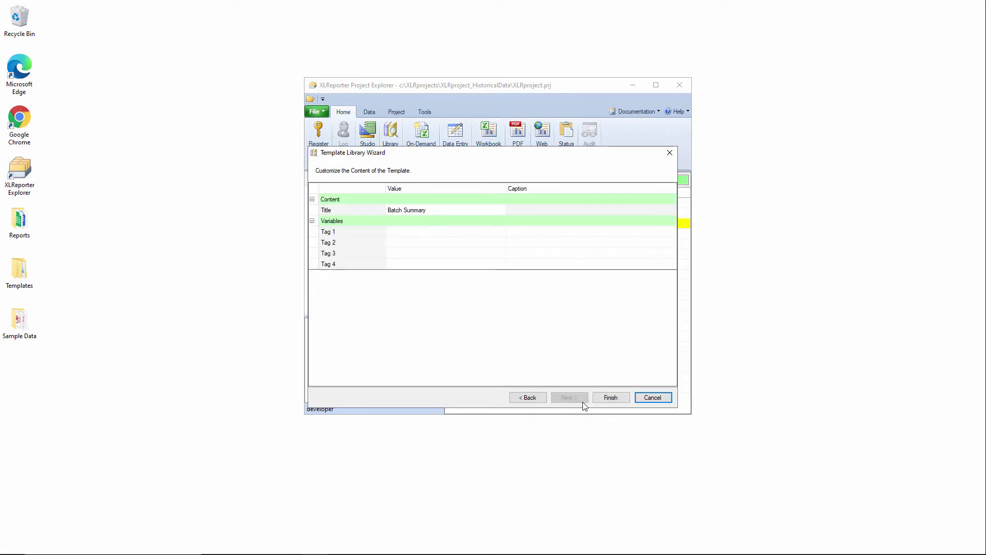
# Fill Tag 1–4 with the four MIXER_ tags from the Online Mixer folder
pyautogui.click(441, 232)
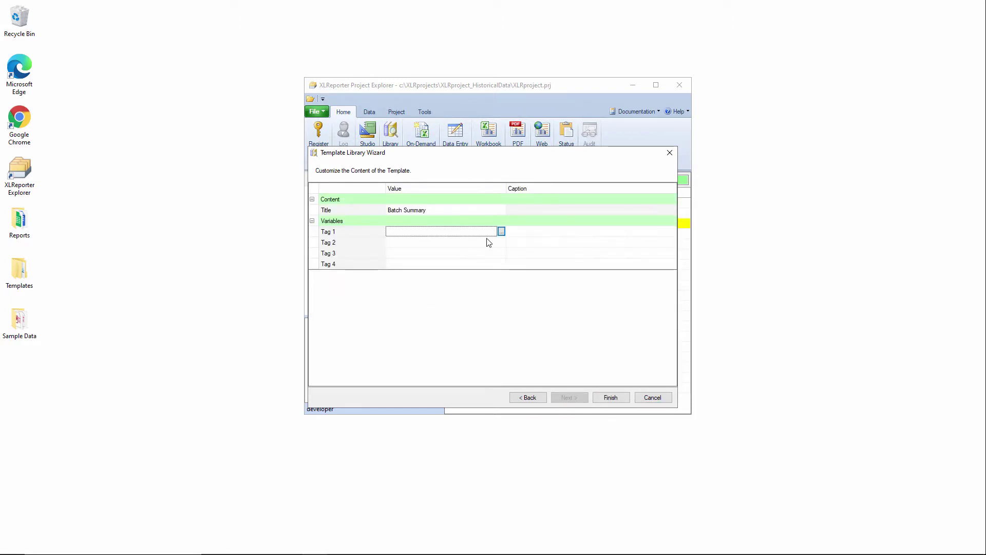
pyautogui.click(501, 232)
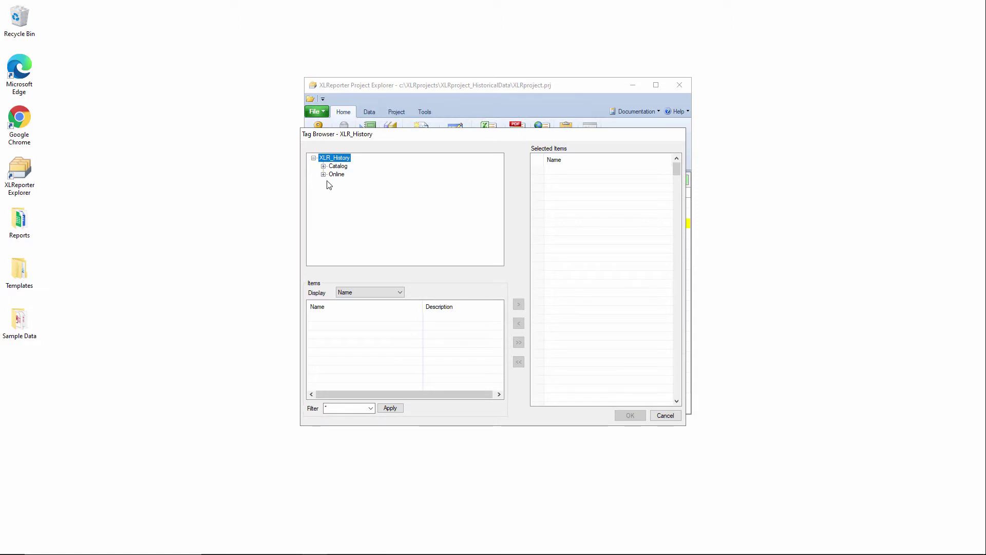
pyautogui.click(323, 174)
pyautogui.click(345, 168)
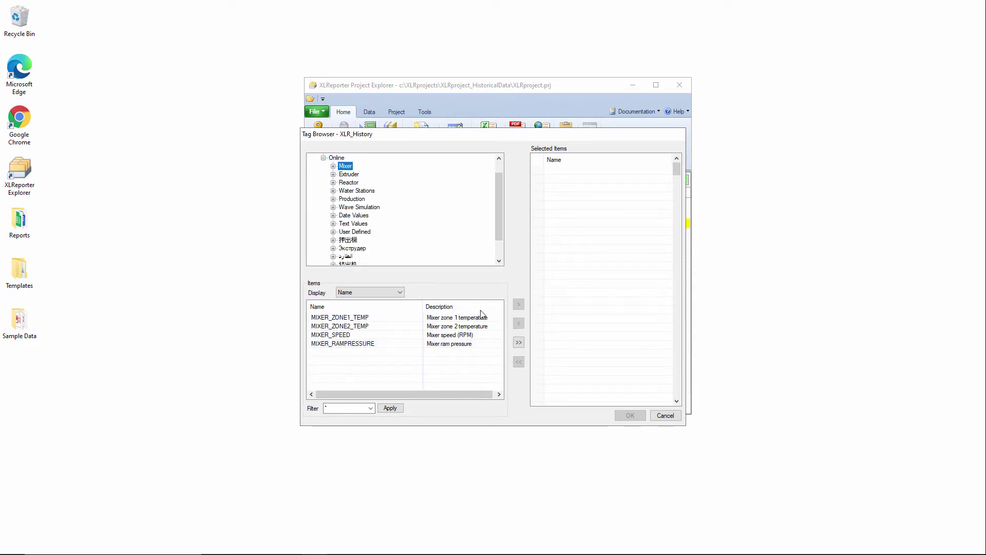
pyautogui.click(519, 342)
pyautogui.click(634, 419)
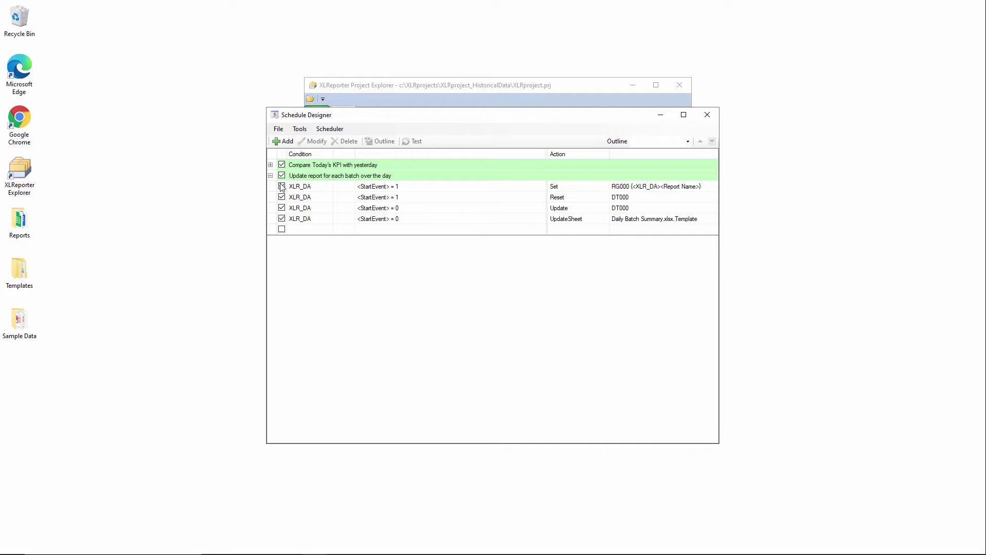
pyautogui.click(418, 187)
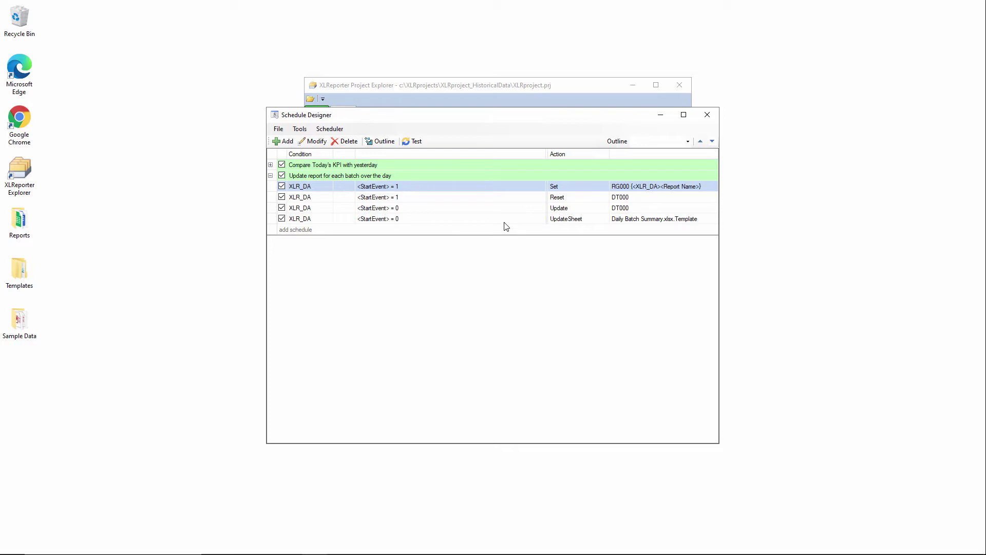
pyautogui.click(622, 200)
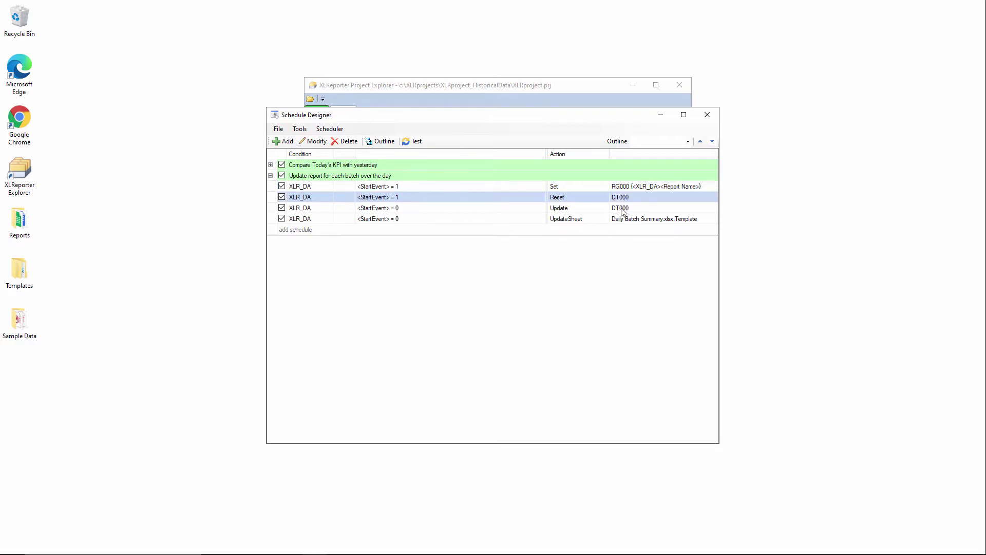
pyautogui.click(622, 211)
pyautogui.click(623, 221)
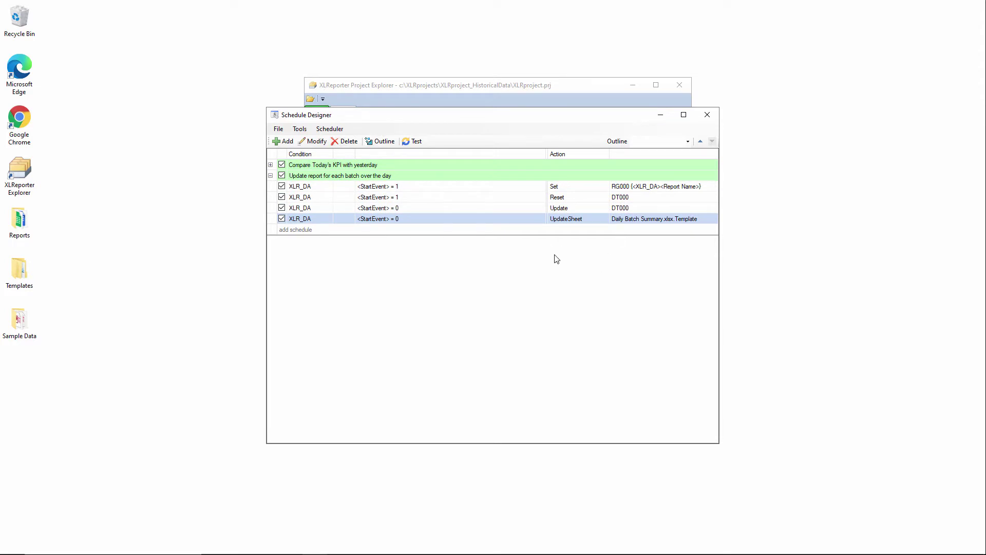
pyautogui.click(656, 193)
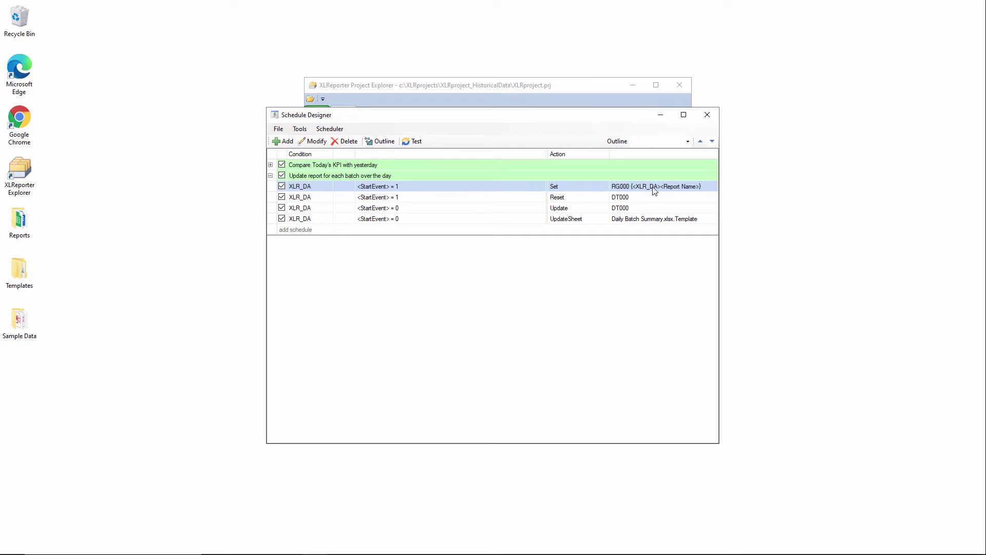
pyautogui.click(621, 200)
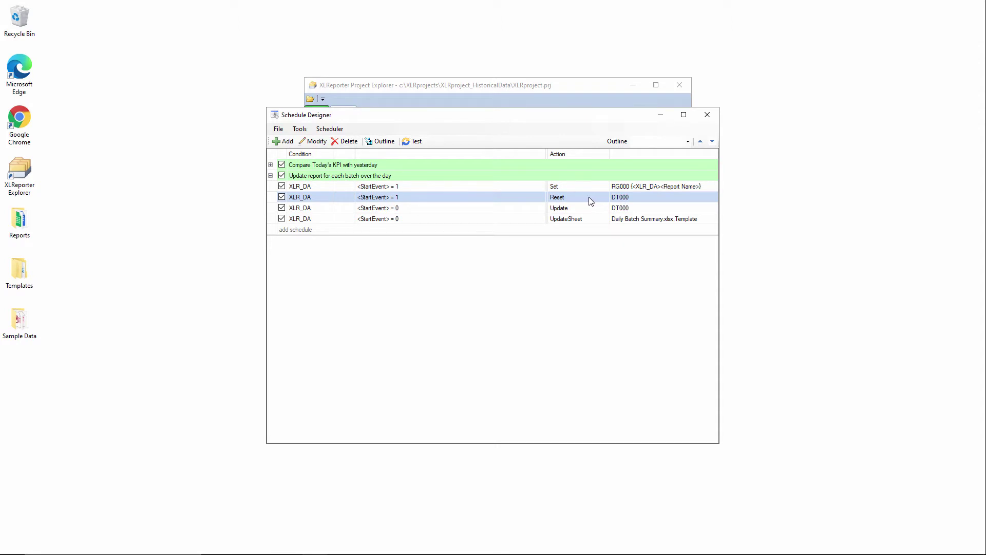
pyautogui.click(579, 209)
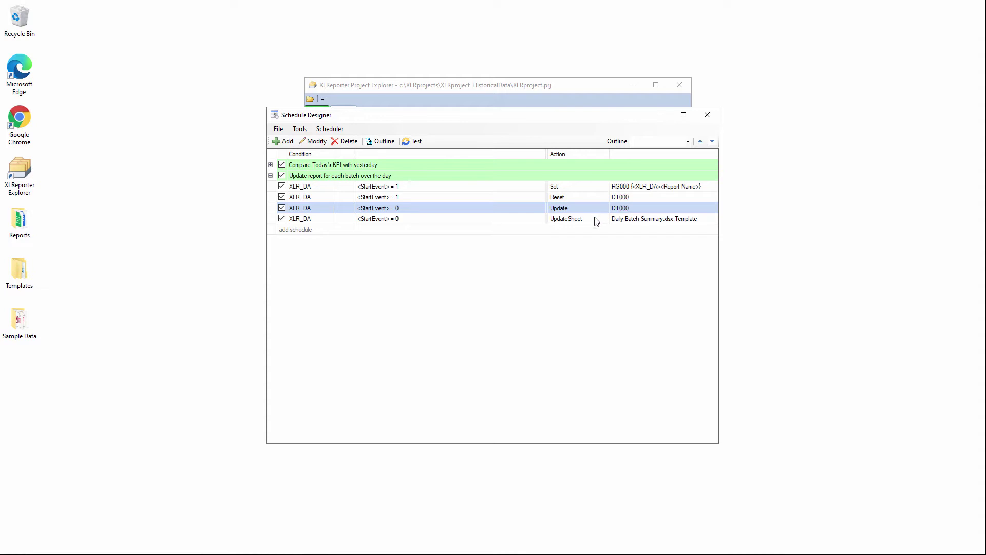
pyautogui.click(383, 220)
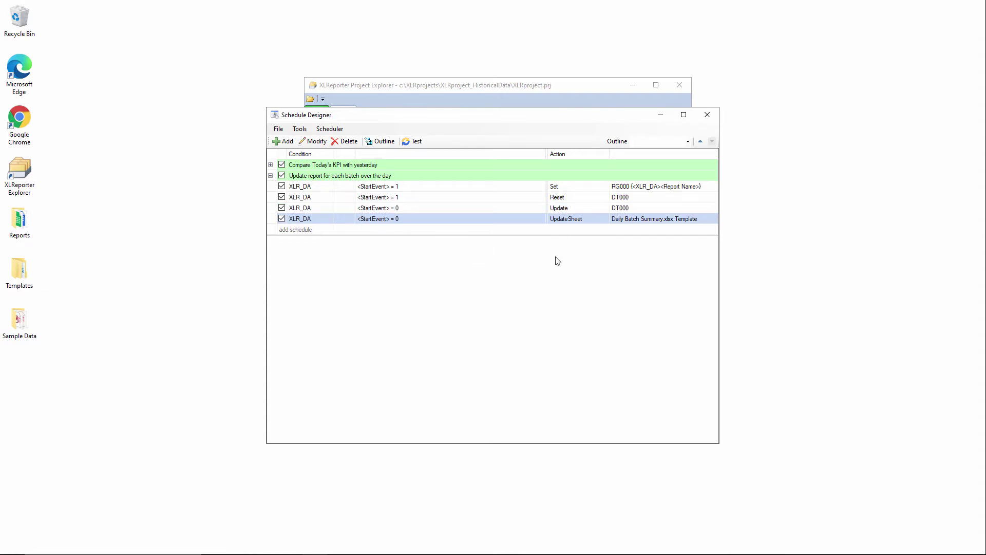
pyautogui.click(421, 184)
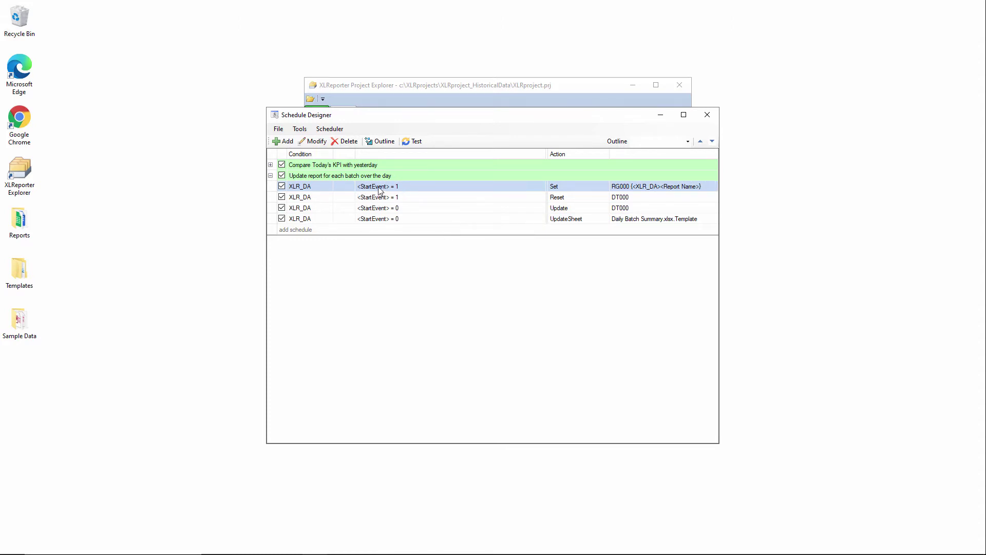
# Make the Set row trigger on the Cycle_Start user-defined tag equal to 1
pyautogui.click(313, 141)
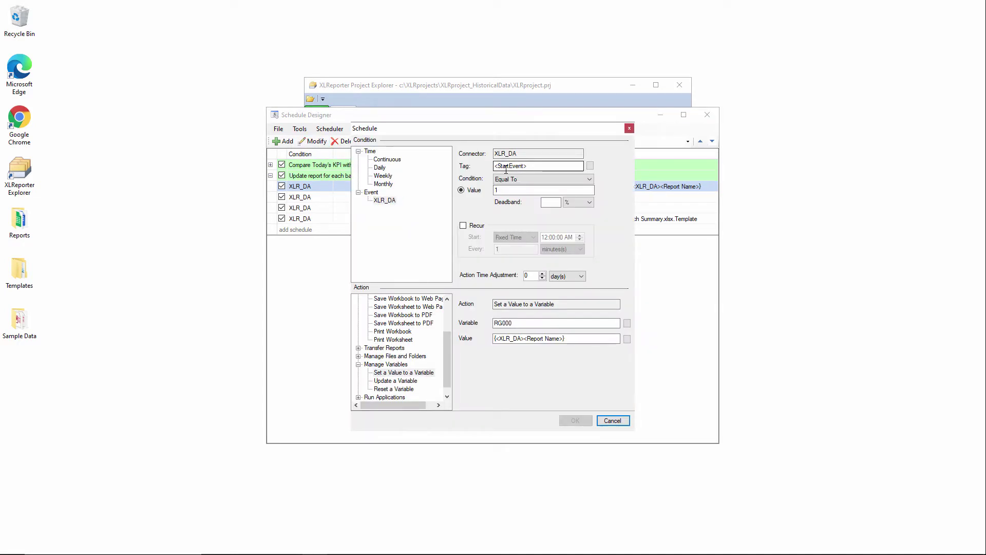
pyautogui.click(590, 166)
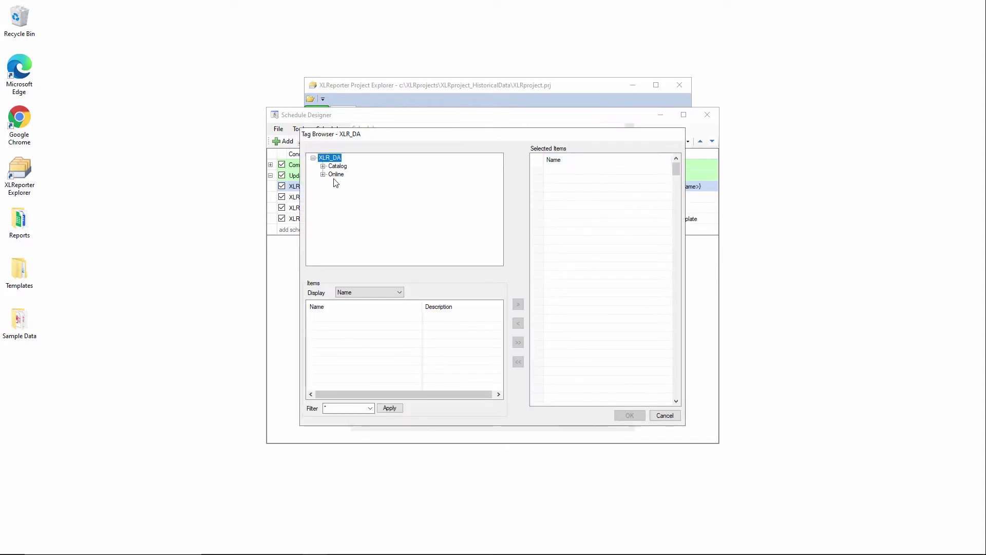
pyautogui.click(355, 231)
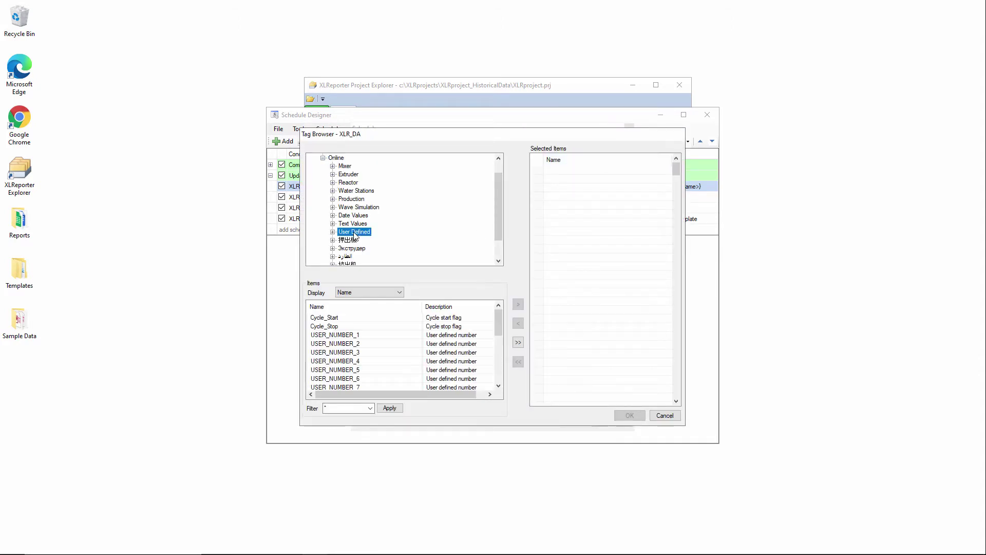
pyautogui.click(324, 317)
pyautogui.click(518, 304)
pyautogui.click(629, 415)
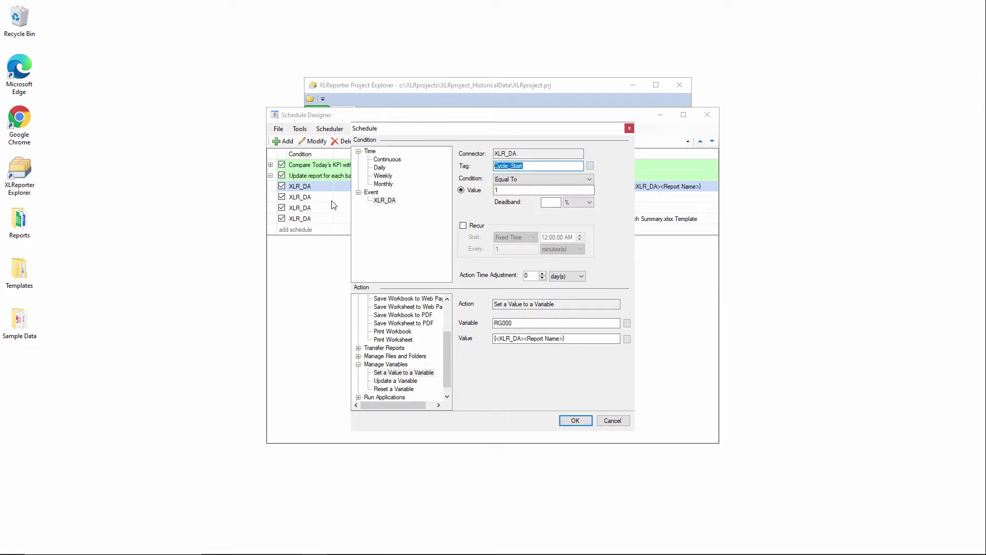
# Start an XLR_DA connector item as the value for variable RG000
pyautogui.click(594, 338)
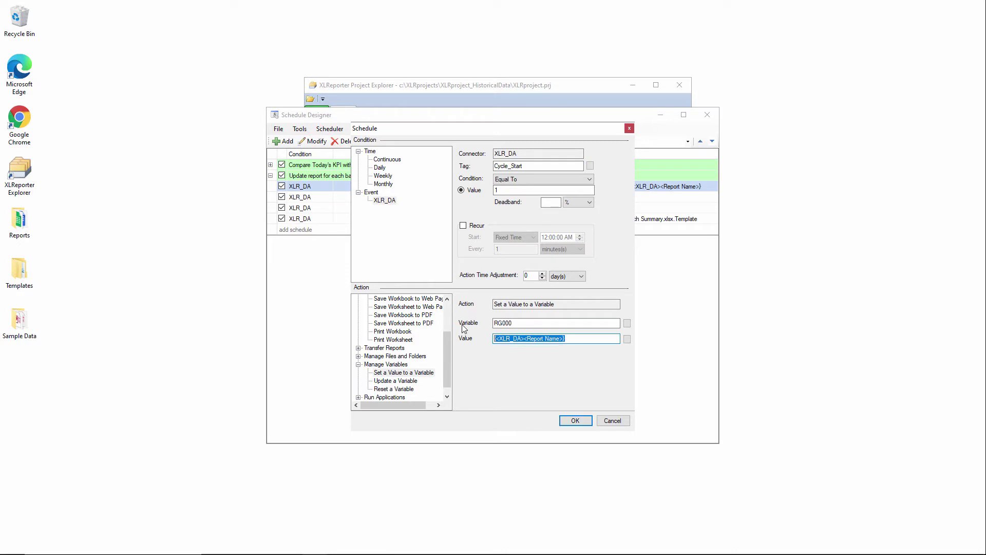
pyautogui.click(534, 179)
pyautogui.click(627, 339)
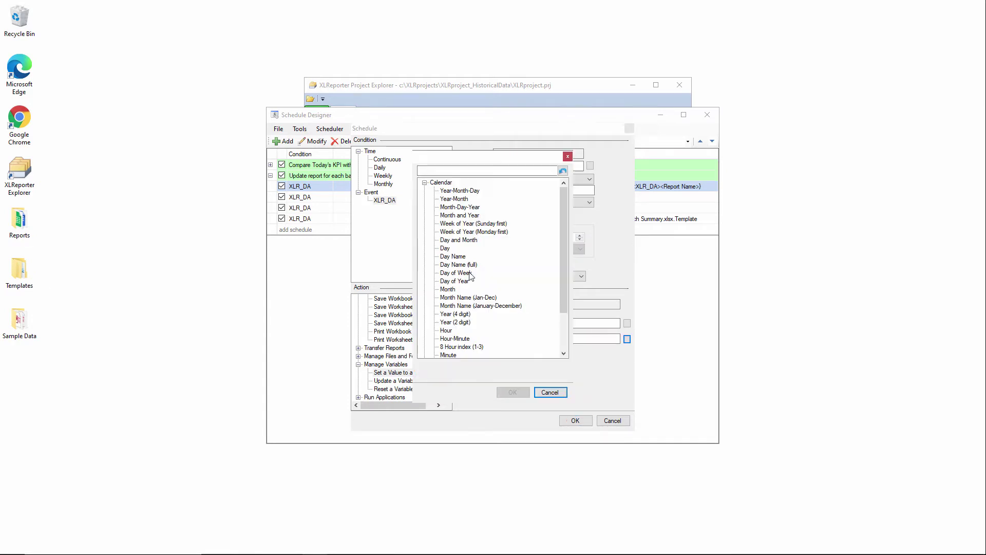
pyautogui.click(424, 182)
pyautogui.doubleClick(450, 215)
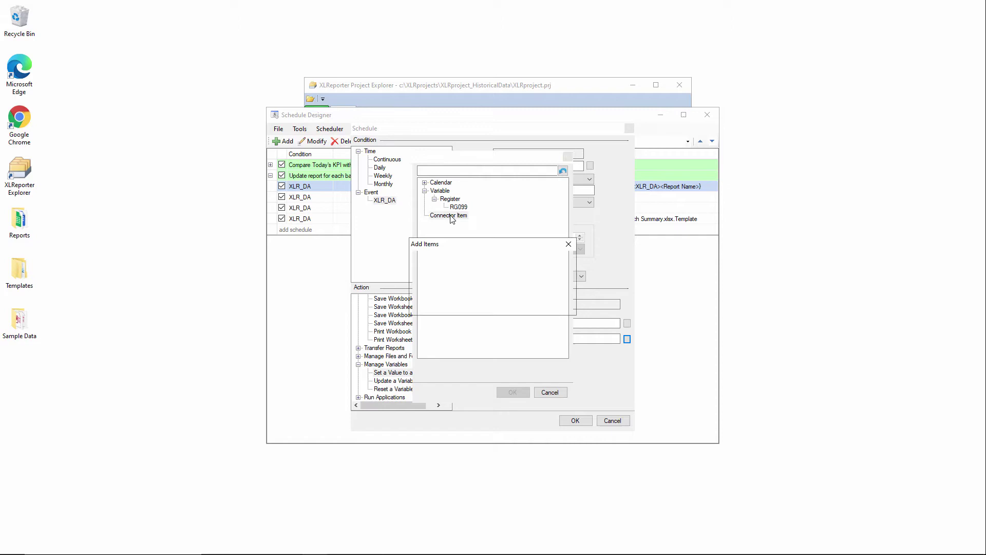
pyautogui.click(479, 260)
pyautogui.click(493, 270)
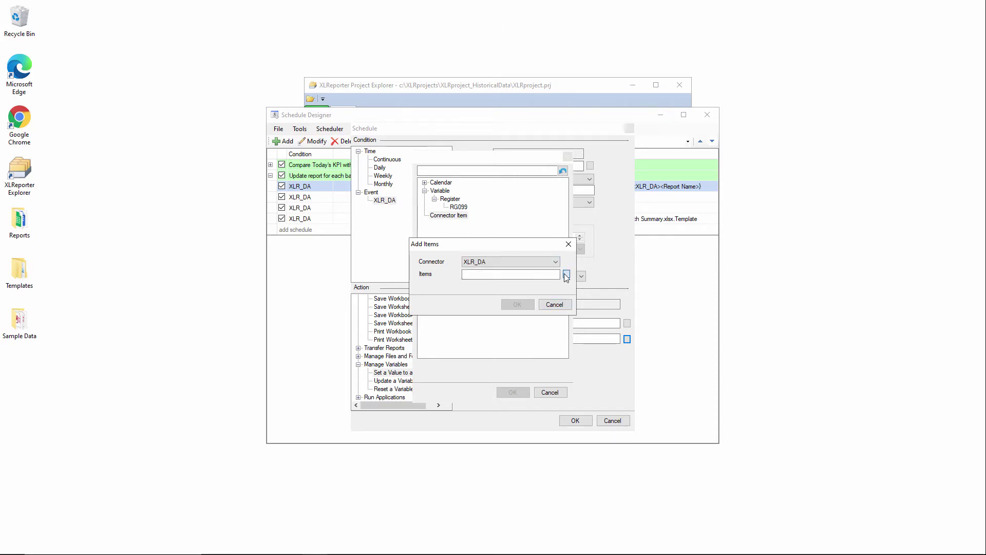
# Pick the Cycle_ID tag so RG000 is set to {<XLR_DA>Cycle_ID}
pyautogui.click(566, 276)
pyautogui.doubleClick(335, 190)
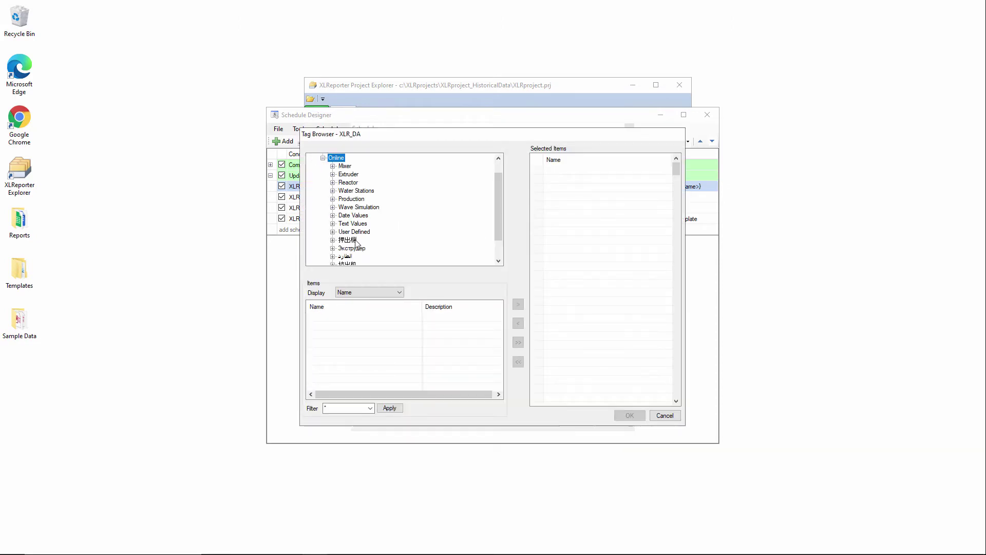
pyautogui.click(354, 232)
pyautogui.scroll(-2, 350, 355)
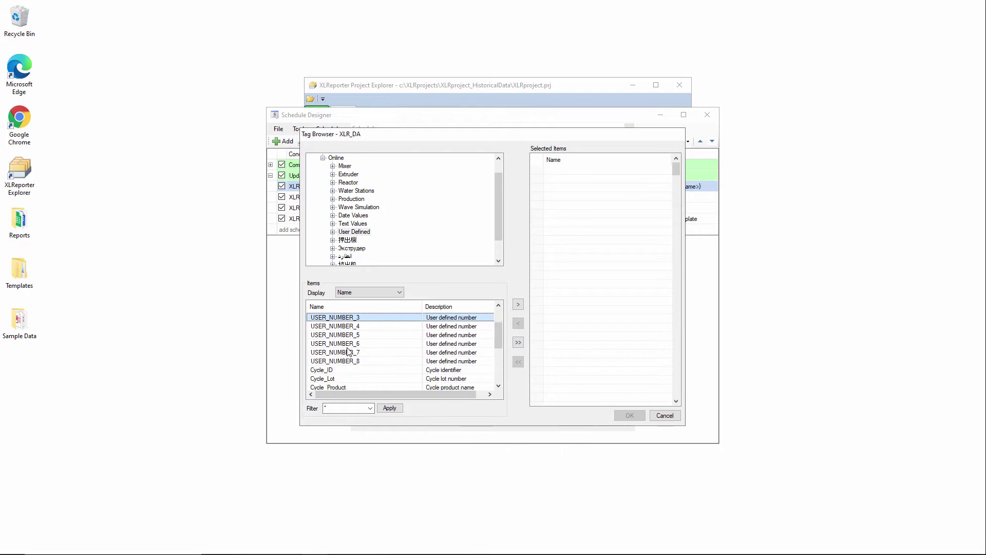
pyautogui.doubleClick(328, 370)
pyautogui.click(629, 415)
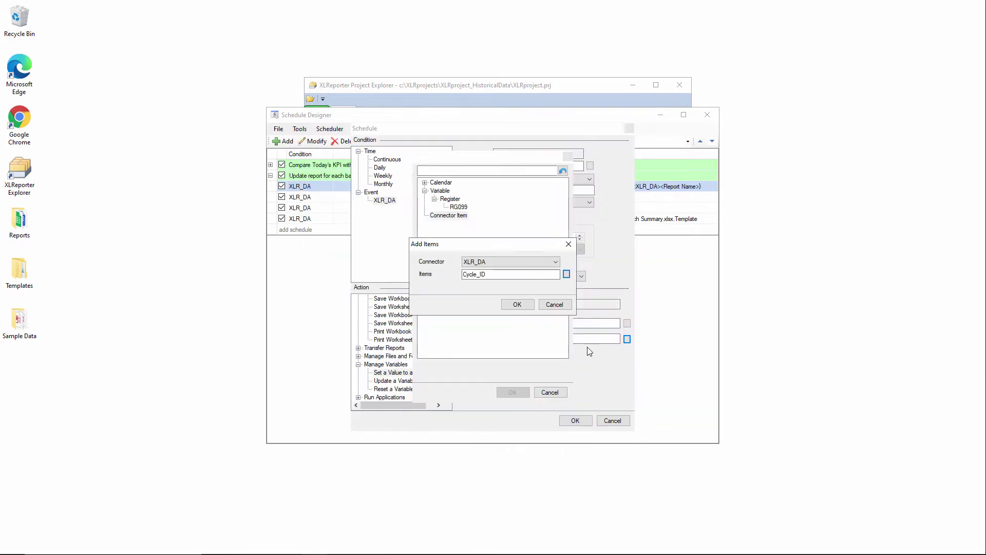
pyautogui.click(527, 306)
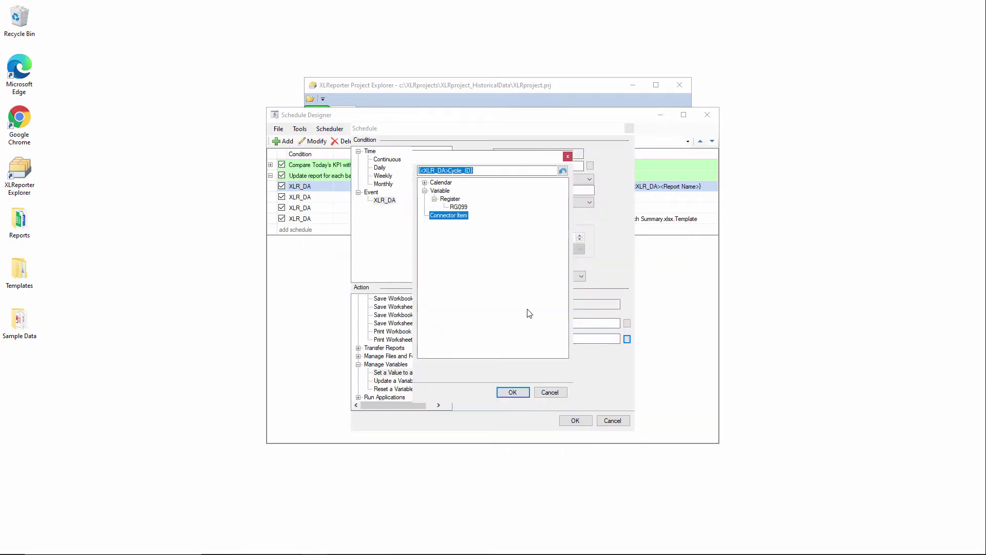
pyautogui.click(513, 392)
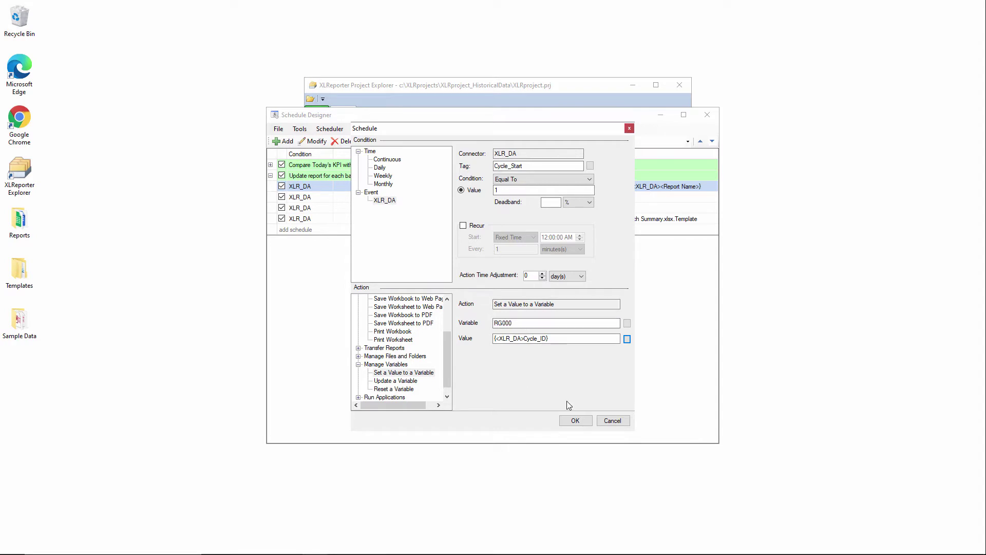
# Save the Set row, then replace <StartEvent> with Cycle_Start in the Reset, Update and UpdateSheet rows
pyautogui.click(576, 420)
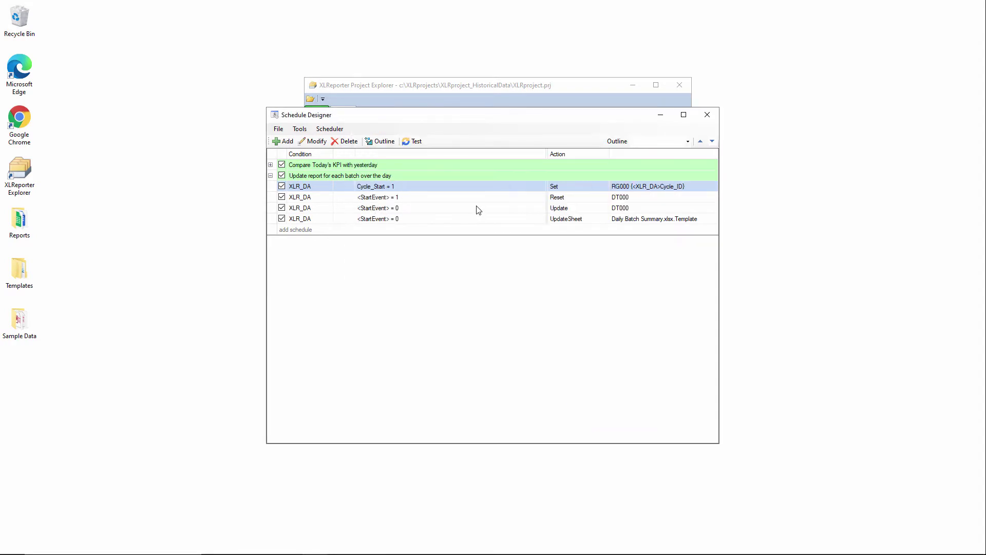
pyautogui.doubleClick(389, 197)
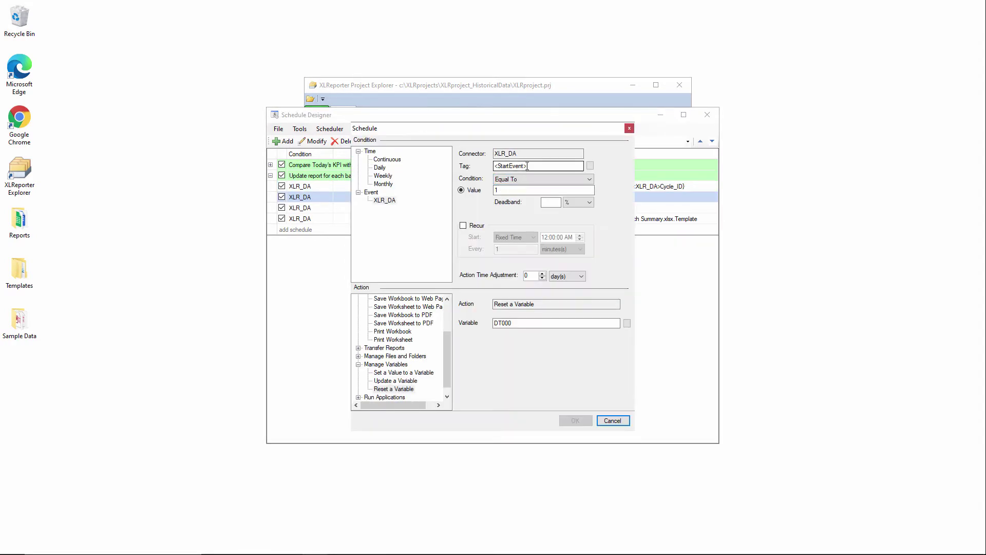
pyautogui.write('Cycle_Start')
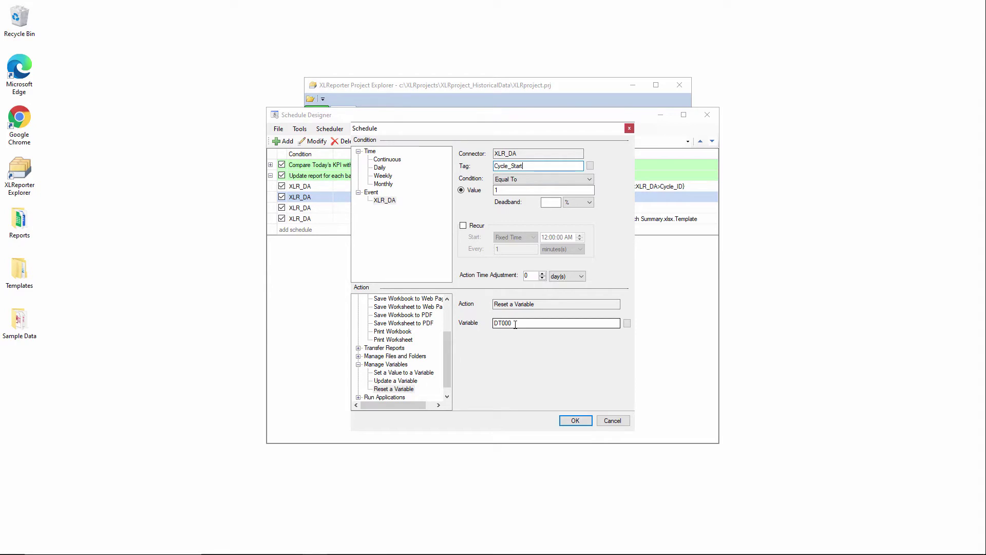
pyautogui.click(574, 421)
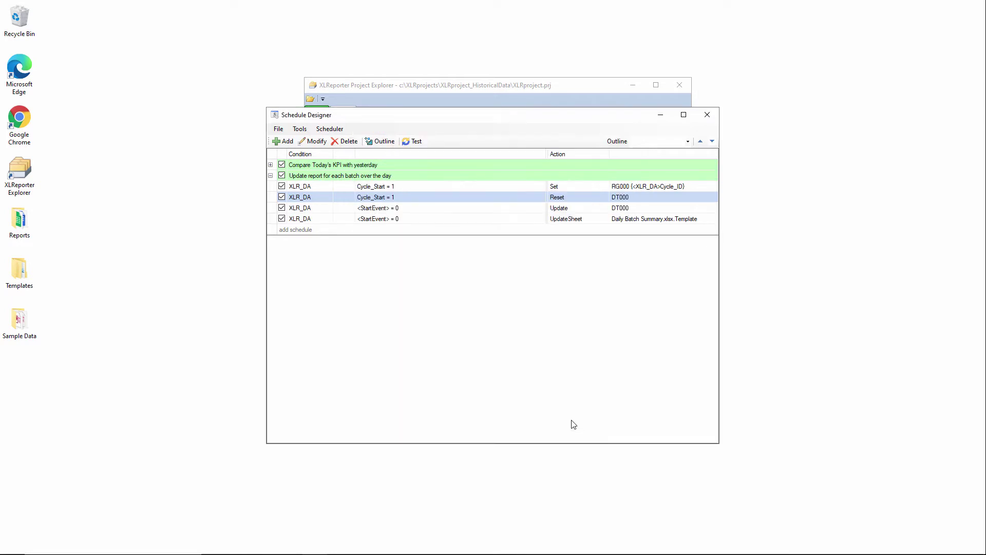
pyautogui.doubleClick(410, 208)
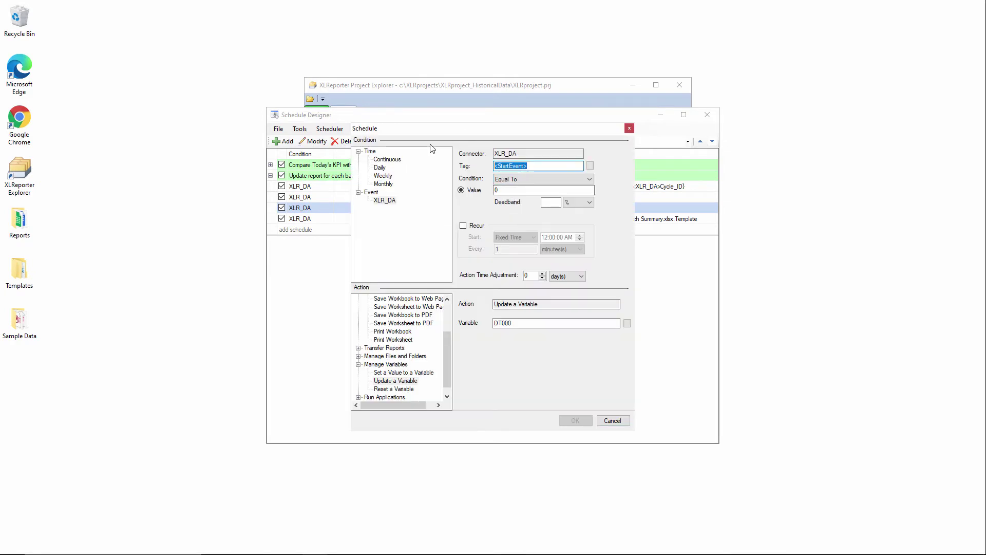
pyautogui.write('Cycle_Start')
pyautogui.click(577, 421)
pyautogui.doubleClick(383, 219)
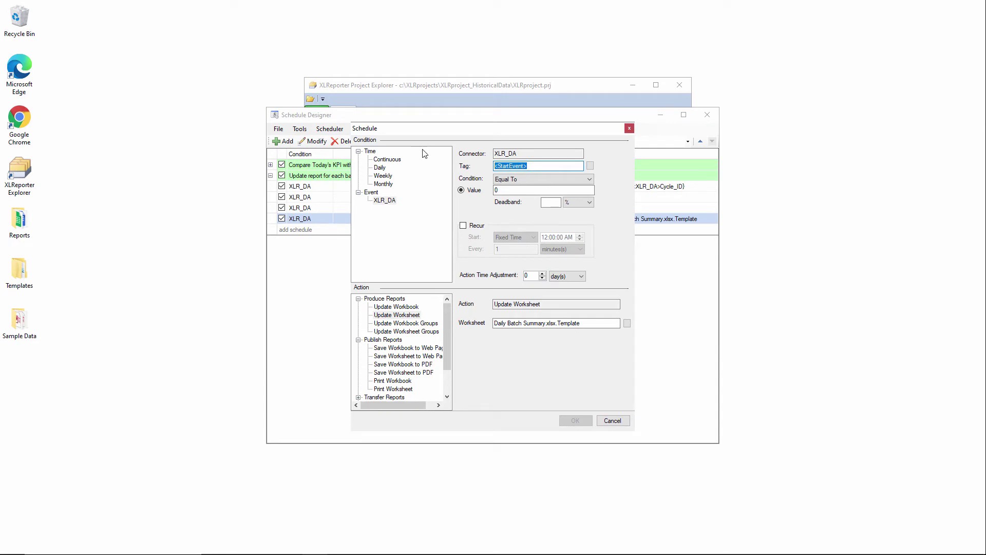
pyautogui.write('Cycle_Start')
pyautogui.click(576, 421)
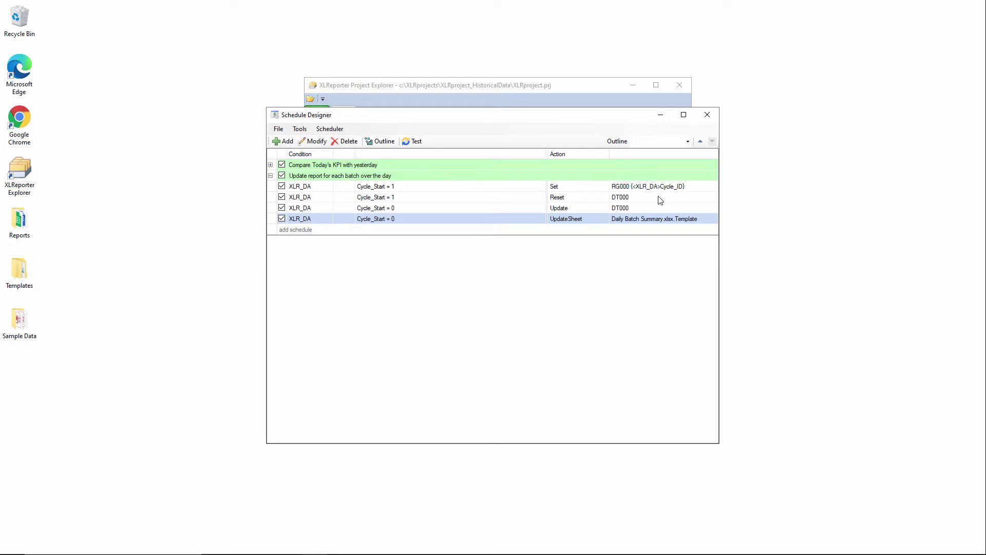
# Save the schedules and start the scheduler
pyautogui.click(279, 128)
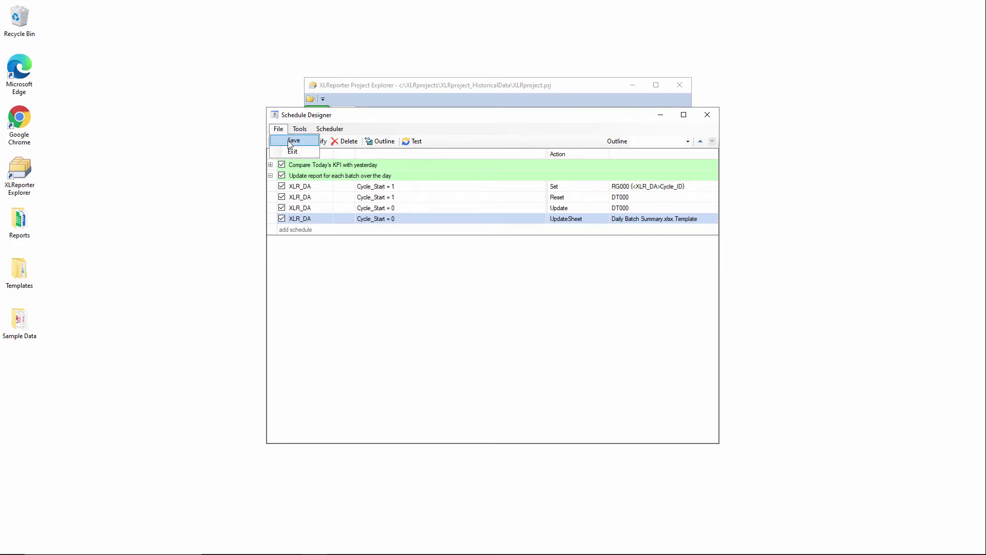
pyautogui.click(320, 192)
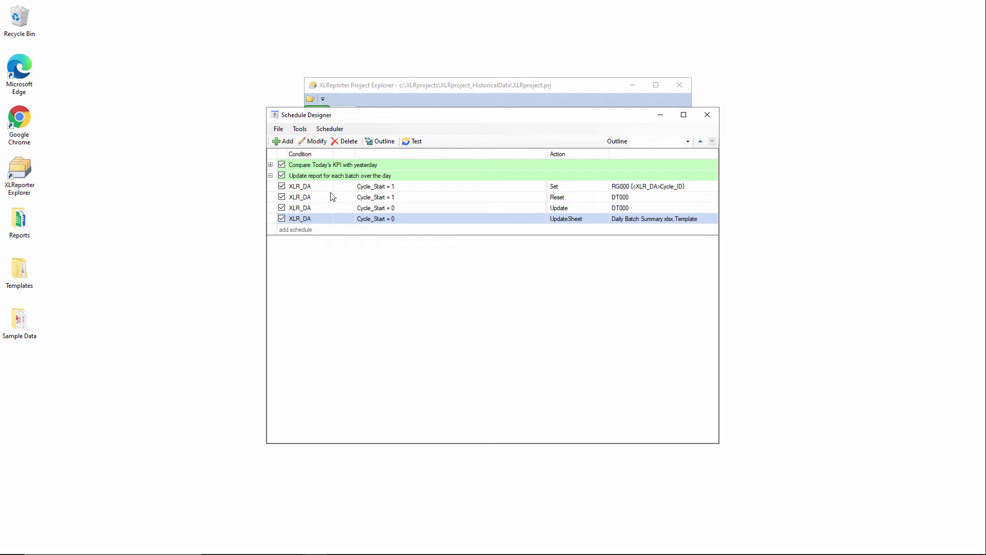
pyautogui.click(329, 128)
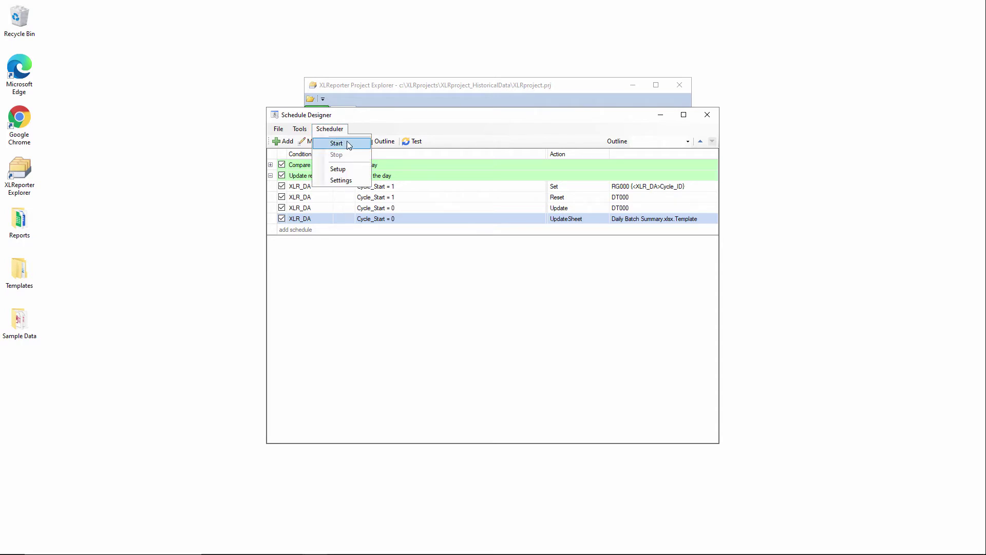
pyautogui.click(340, 144)
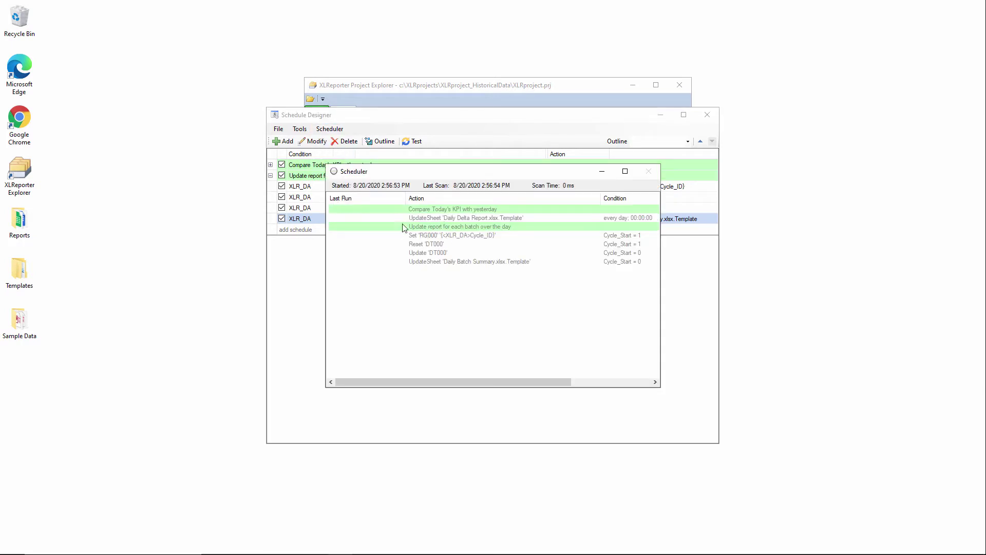
# Stop the scheduler and open a test run for the Set RG000 schedule
pyautogui.click(362, 117)
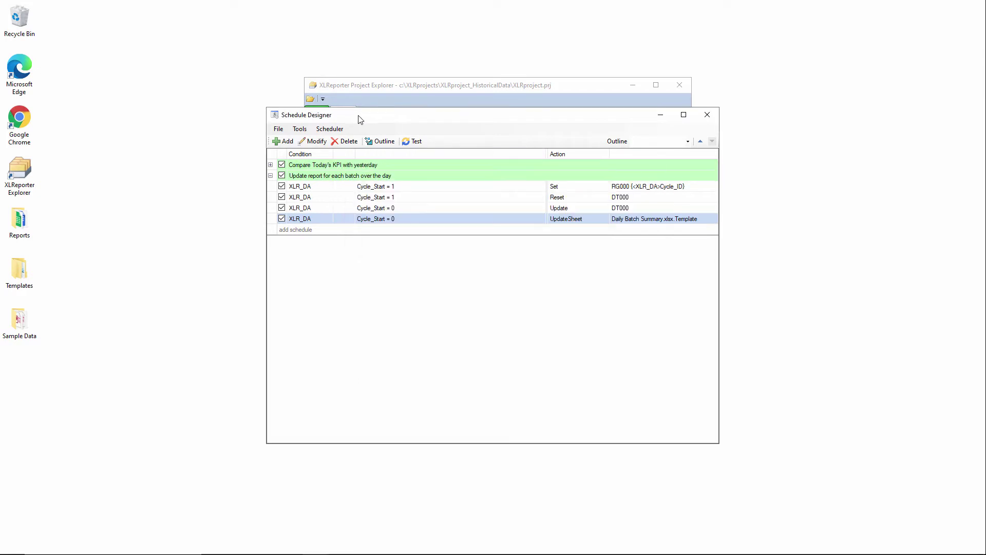
pyautogui.click(337, 128)
pyautogui.click(356, 155)
pyautogui.click(363, 188)
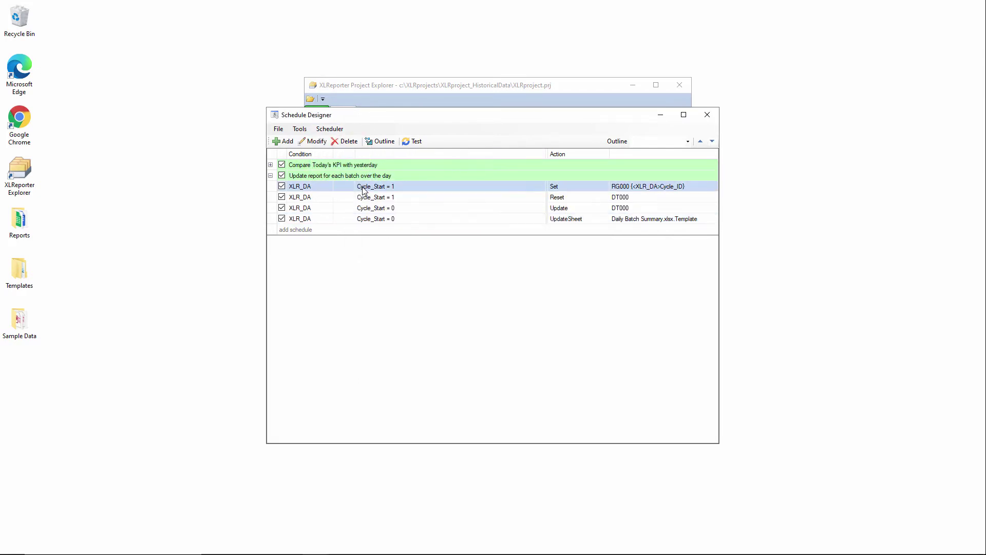
pyautogui.click(412, 141)
# Test-run the Set and Reset DT000 schedules from hour 00 on Aug 20 2020
pyautogui.click(429, 229)
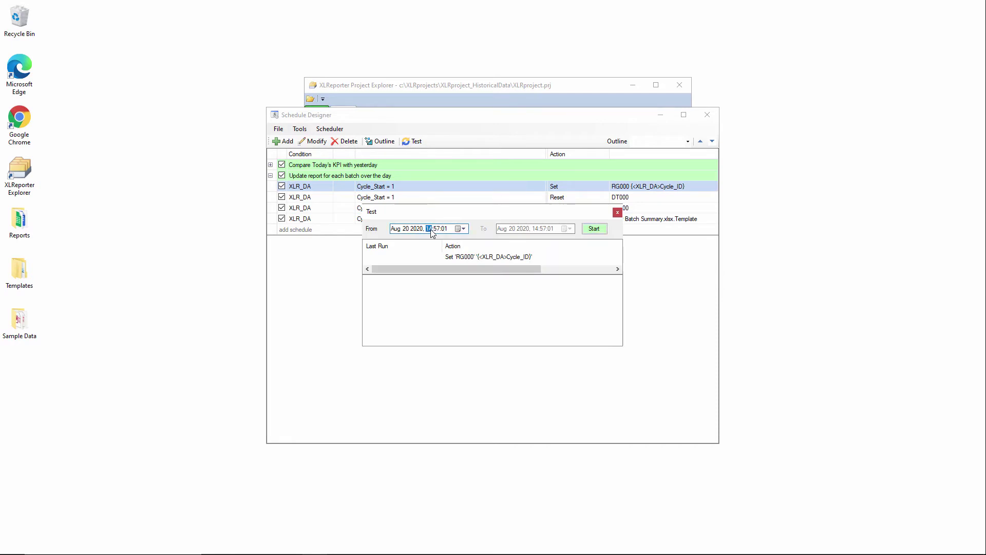
pyautogui.write('00')
pyautogui.click(594, 229)
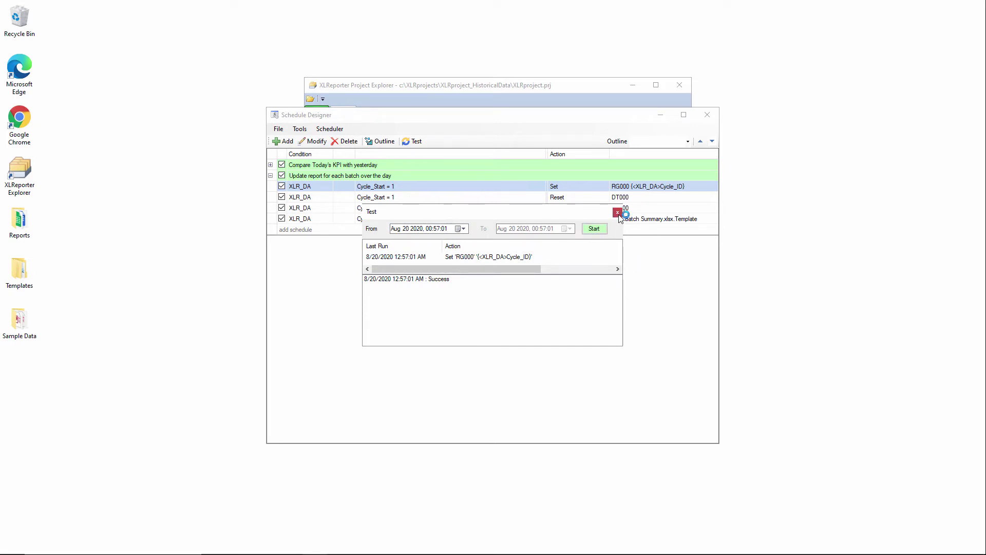
pyautogui.click(616, 212)
pyautogui.click(420, 198)
pyautogui.click(414, 141)
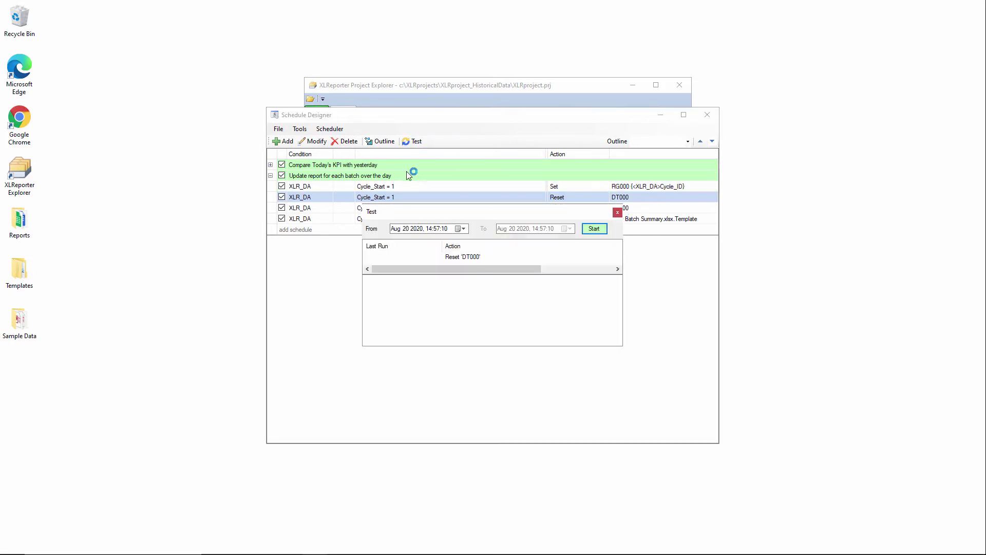
pyautogui.click(434, 228)
pyautogui.write('00')
pyautogui.click(594, 229)
pyautogui.click(617, 213)
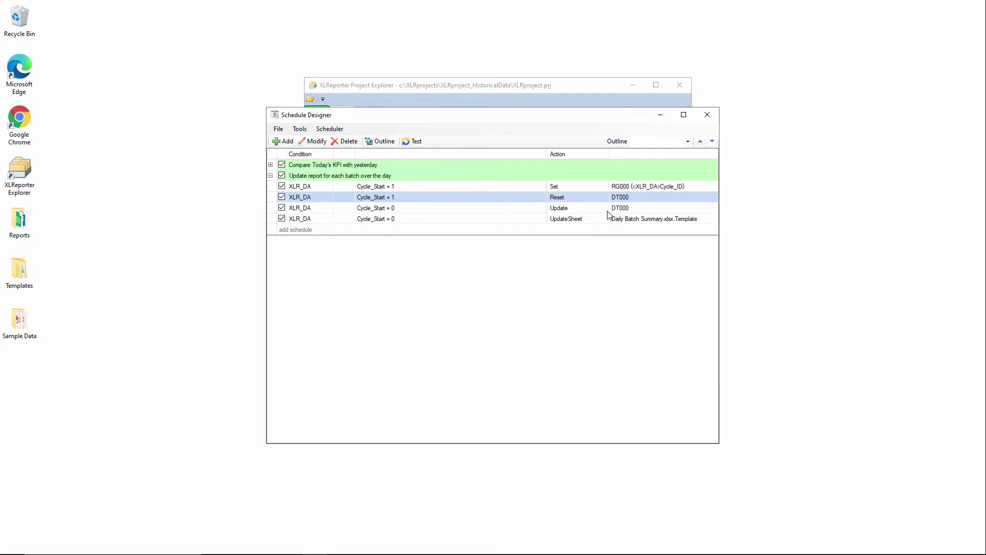
# Test-run the Update DT000 and UpdateSheet schedules at early-morning hours, then return to Project Explorer
pyautogui.click(407, 207)
pyautogui.click(414, 141)
pyautogui.click(431, 229)
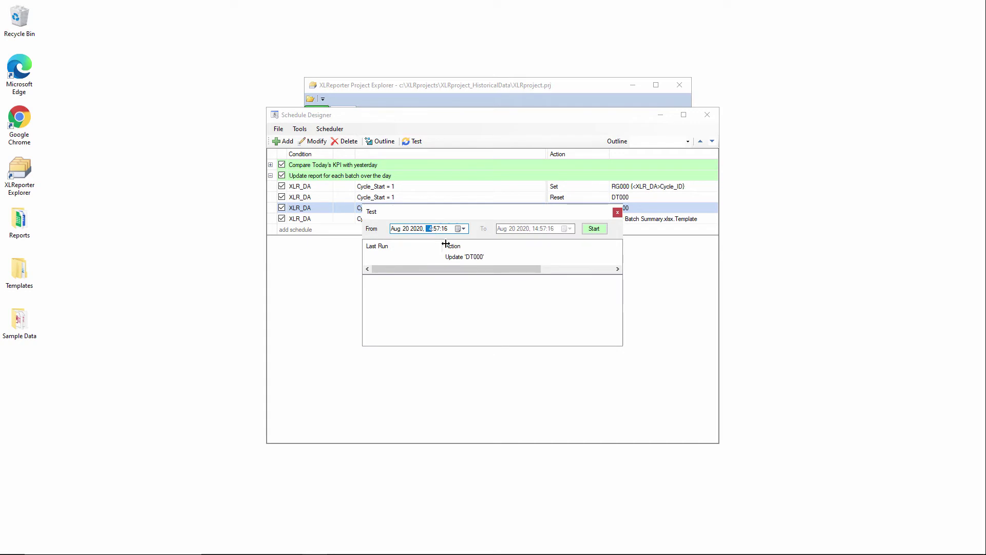
pyautogui.click(594, 229)
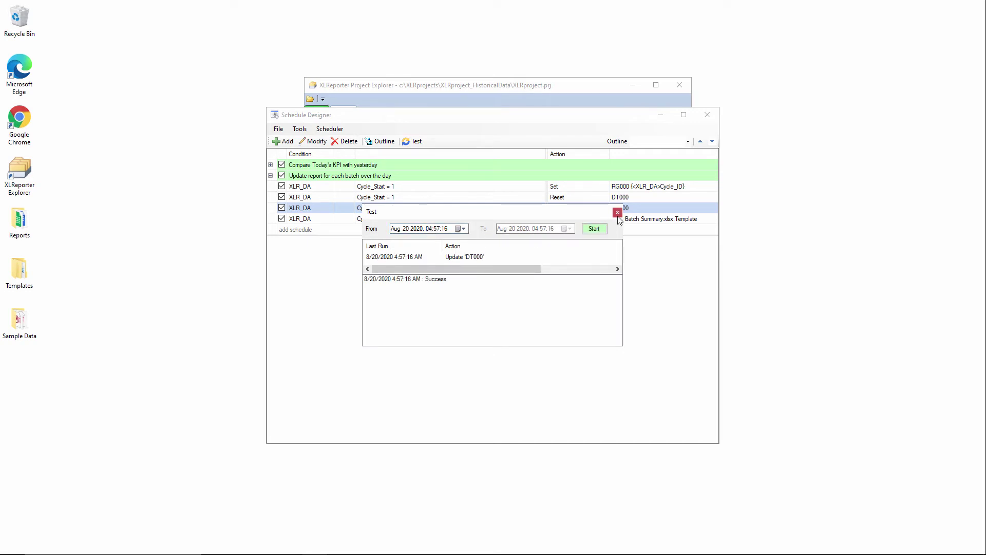
pyautogui.click(617, 212)
pyautogui.click(410, 220)
pyautogui.click(414, 141)
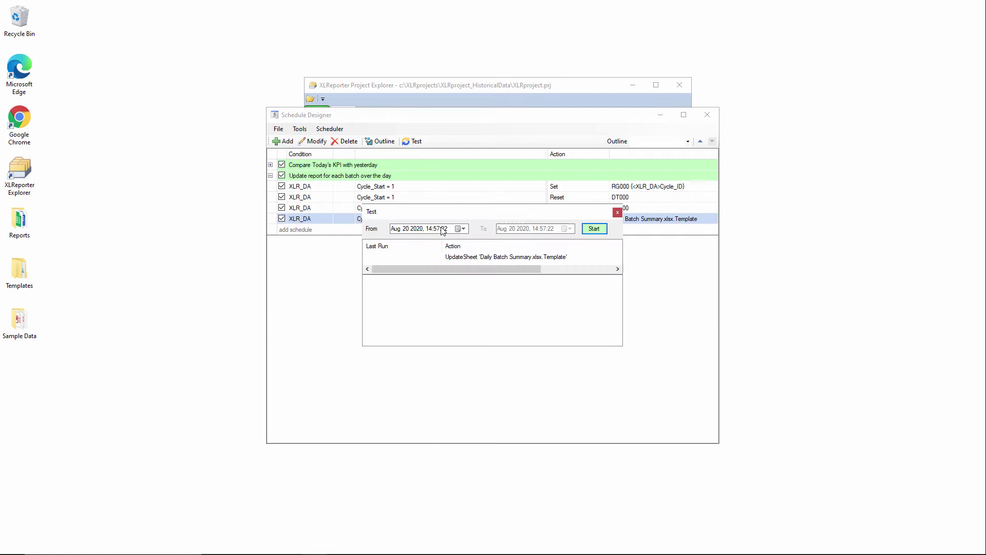
pyautogui.click(430, 228)
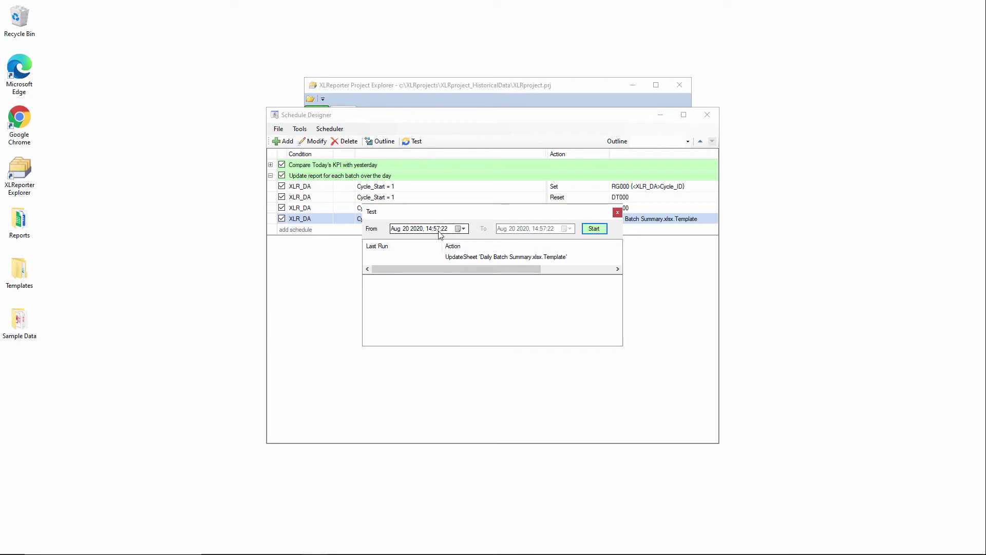
pyautogui.click(596, 230)
pyautogui.click(618, 213)
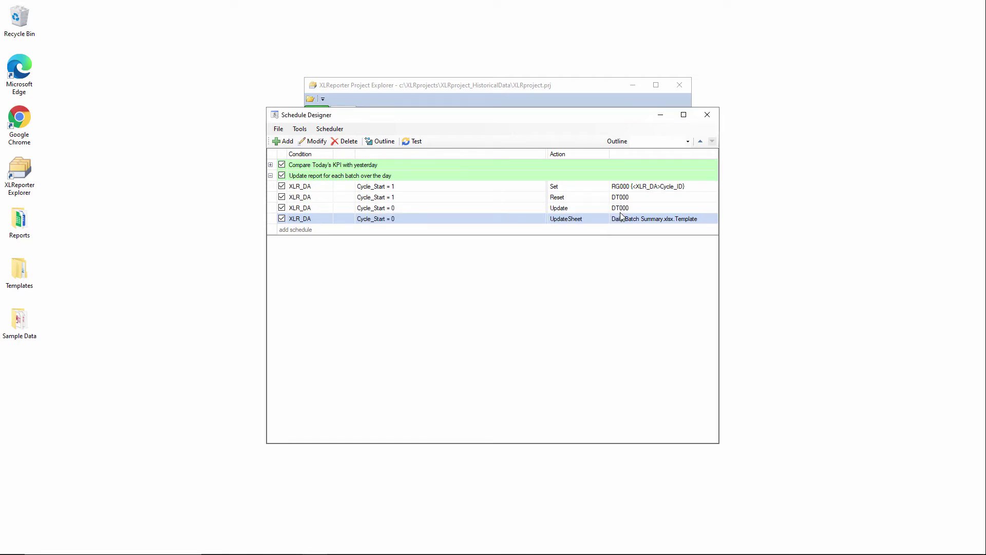
pyautogui.click(489, 105)
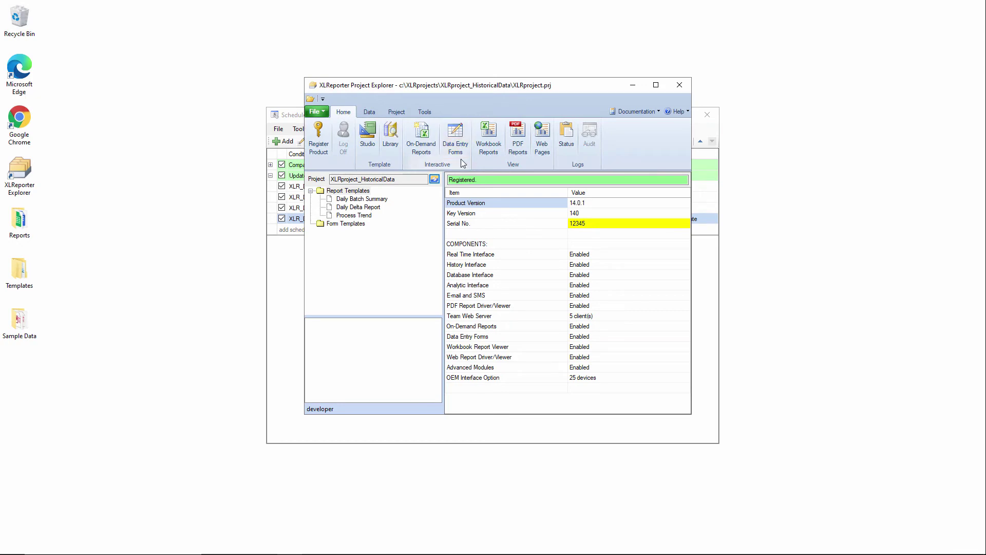
pyautogui.click(491, 149)
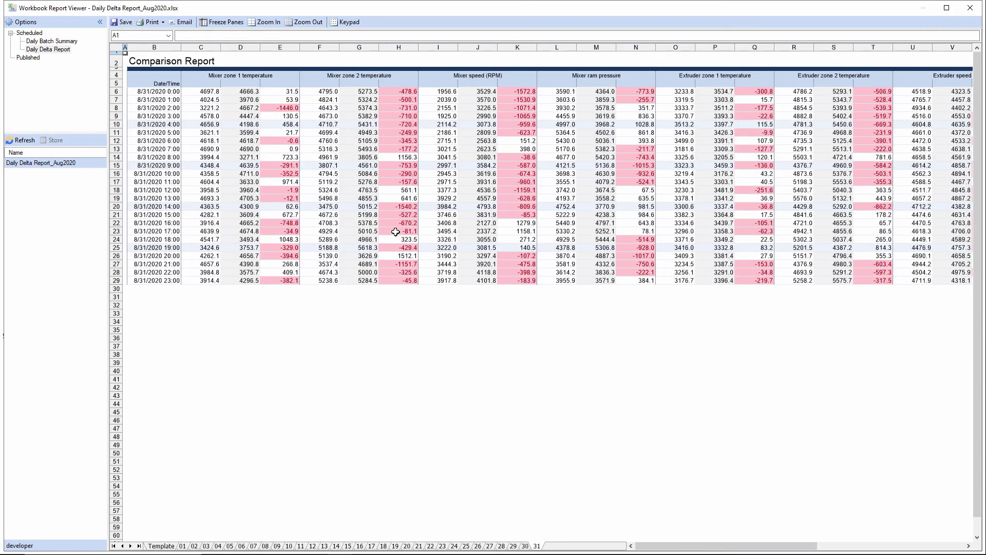
pyautogui.click(52, 41)
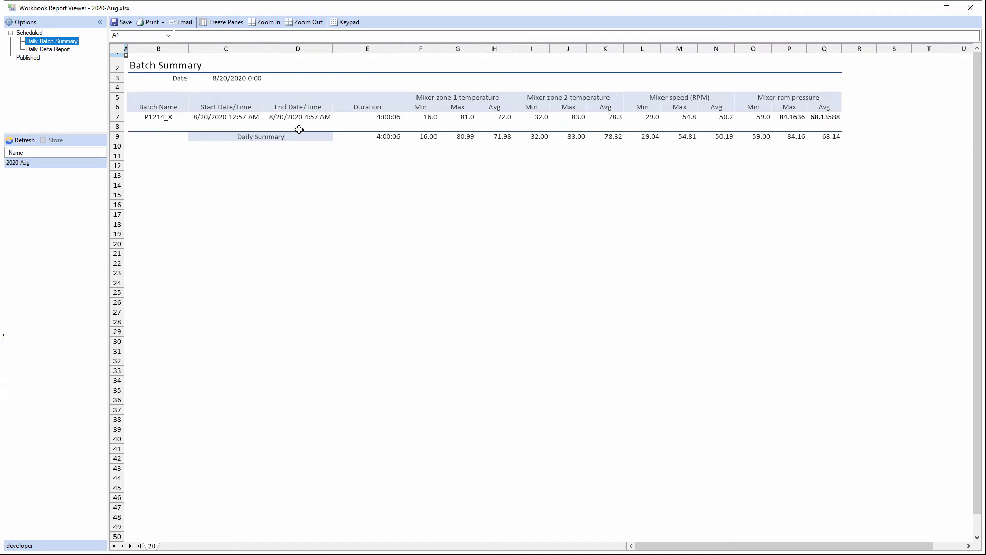
pyautogui.click(972, 10)
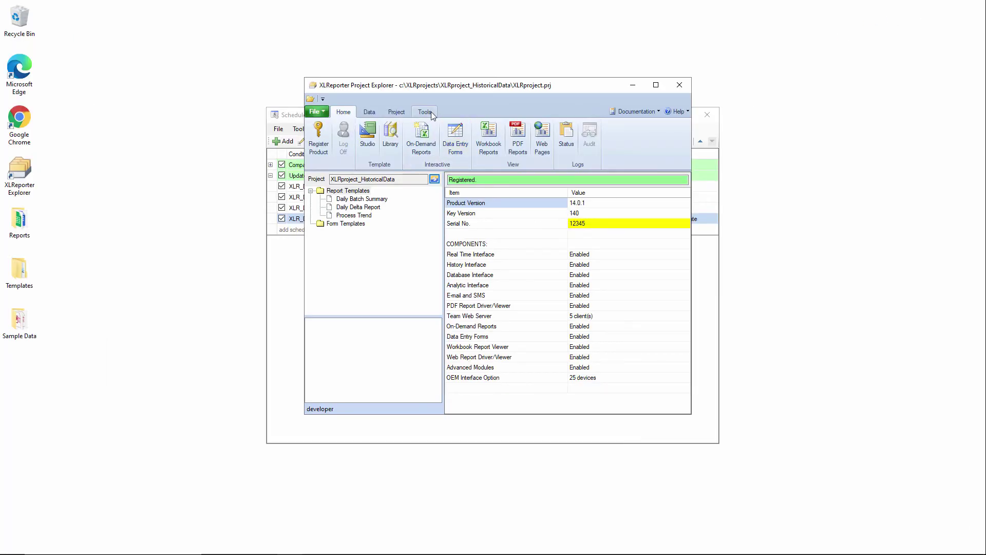
# Add the XLR_DA Cycle_ID tag as a monitored item in System Check
pyautogui.click(430, 113)
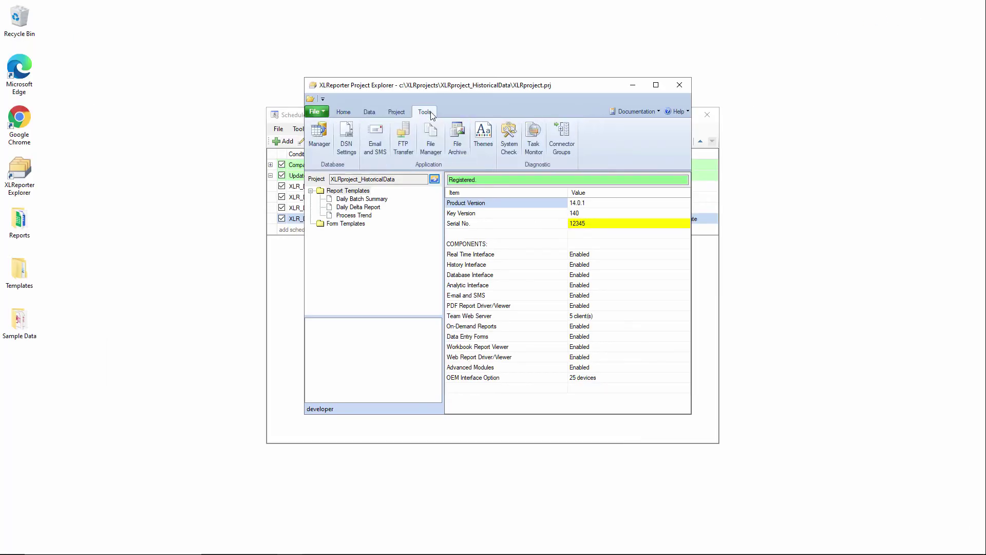
pyautogui.click(509, 149)
pyautogui.click(332, 152)
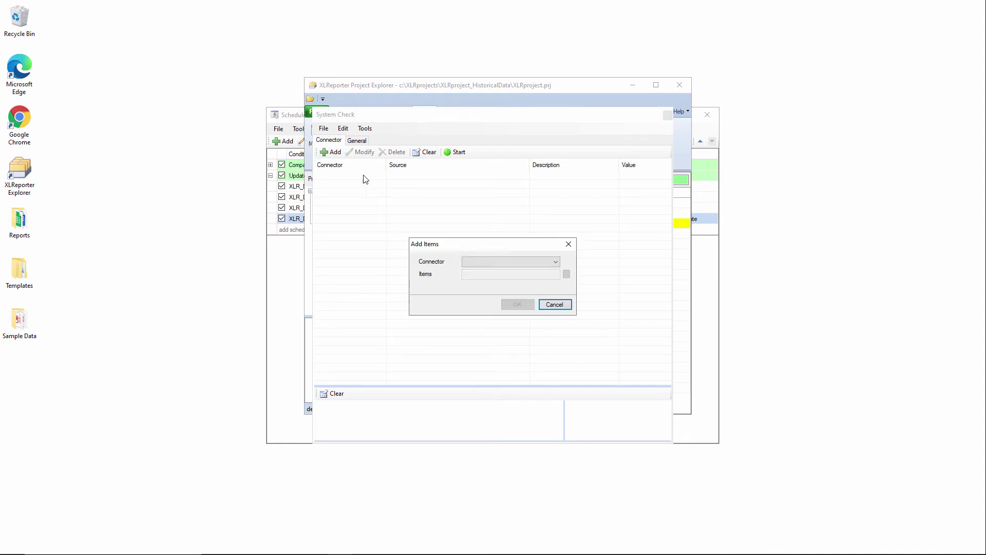
pyautogui.click(477, 262)
pyautogui.click(480, 270)
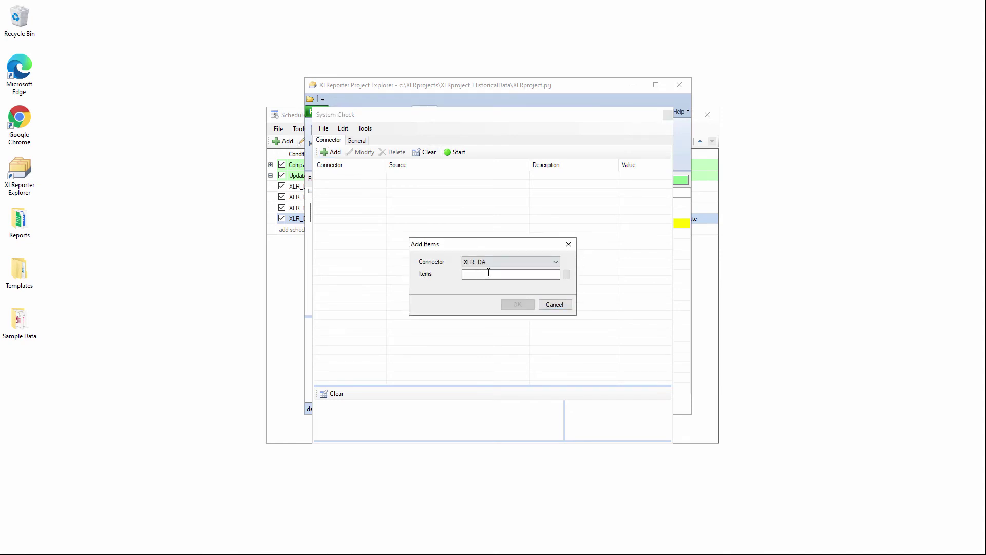
pyautogui.click(566, 274)
pyautogui.doubleClick(332, 177)
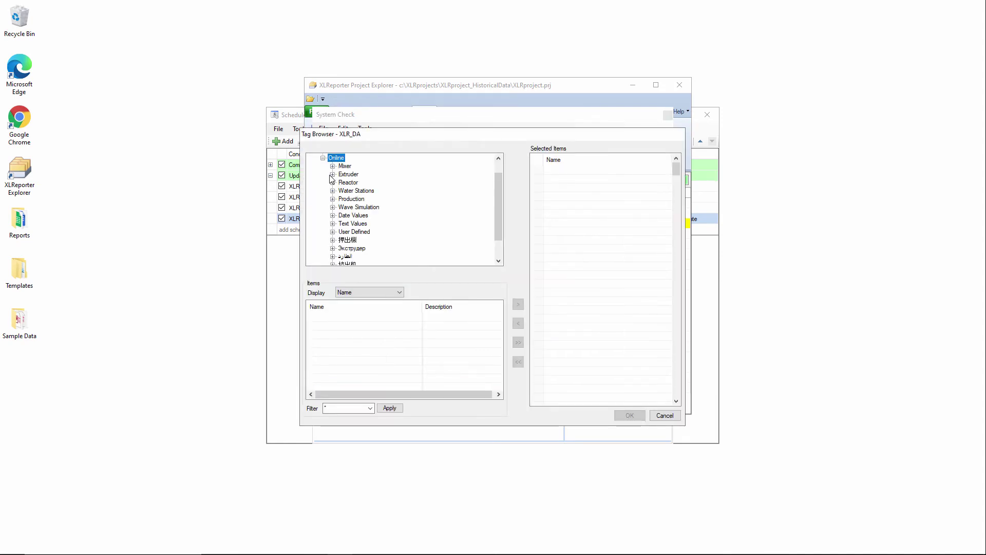
pyautogui.click(347, 232)
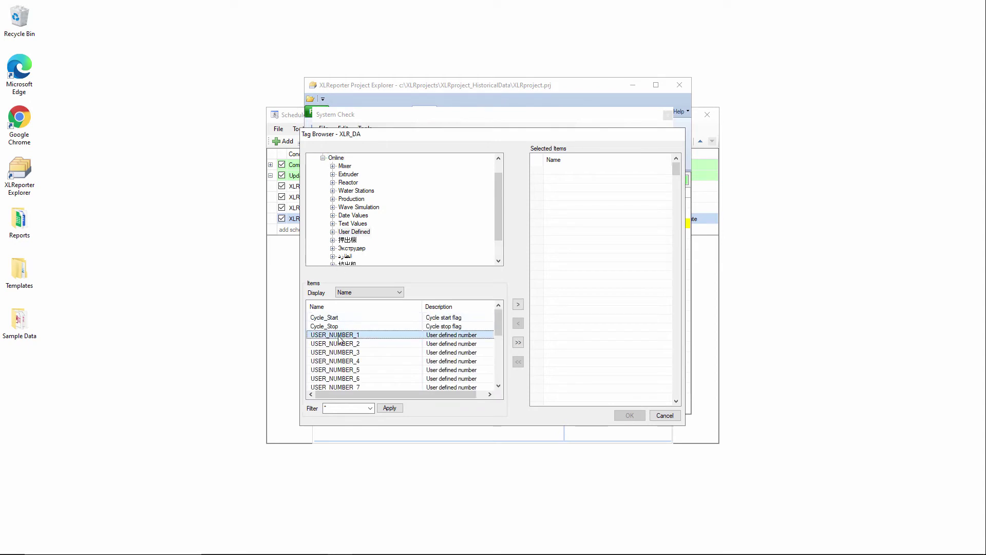
pyautogui.scroll(-2, 339, 352)
pyautogui.doubleClick(323, 361)
pyautogui.click(629, 415)
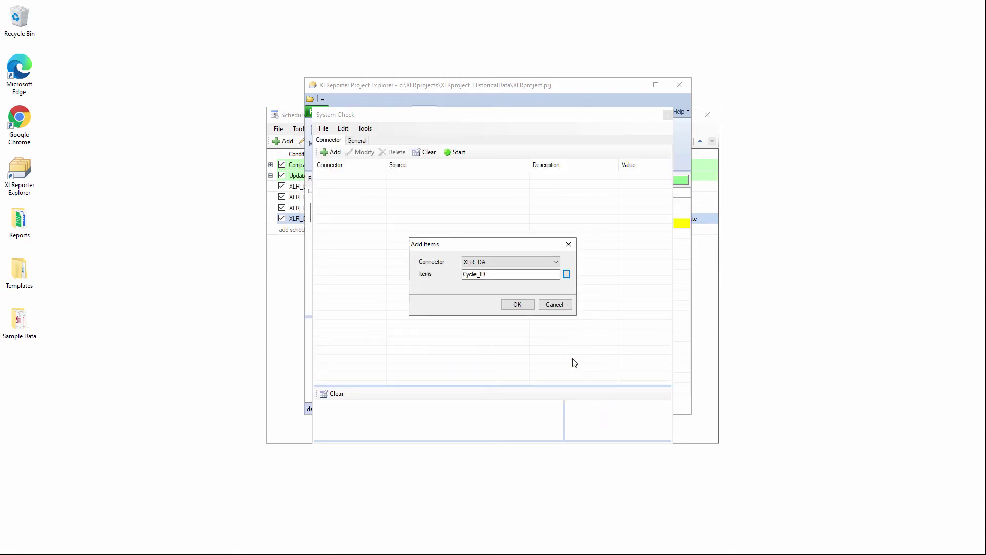
pyautogui.click(517, 304)
# Change the live Cycle_ID value from P1214_X to P1215_Y and close System Check
pyautogui.click(466, 153)
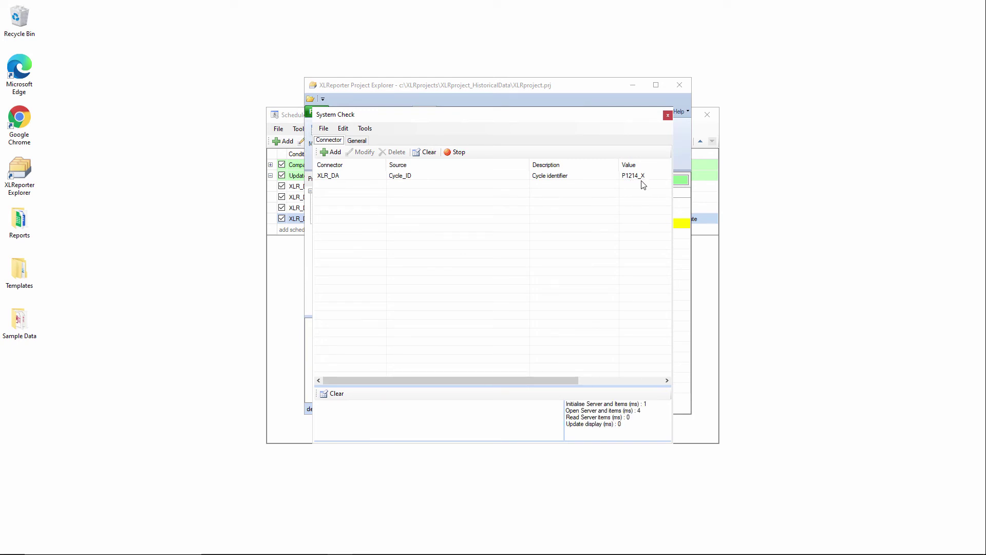
pyautogui.click(478, 177)
pyautogui.click(361, 152)
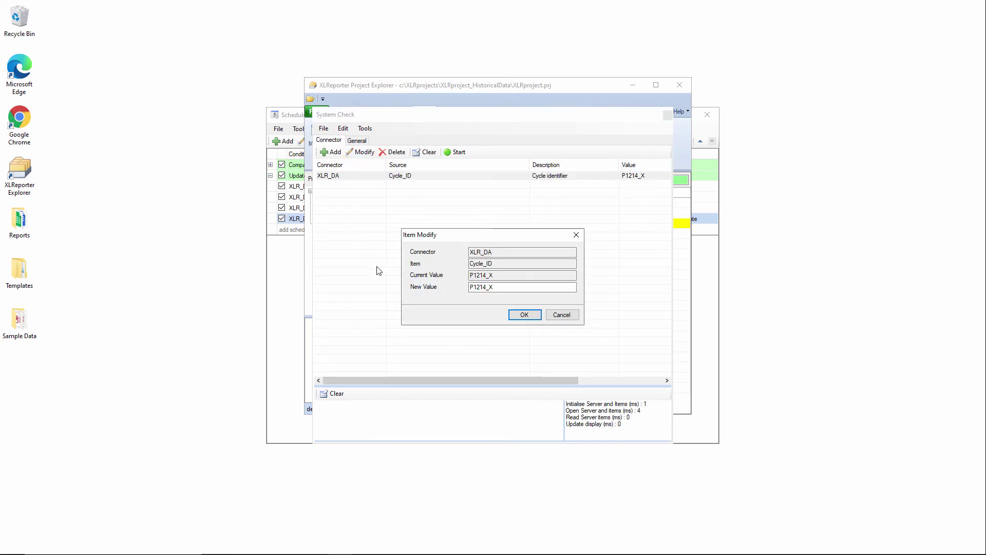
pyautogui.click(491, 290)
pyautogui.click(524, 314)
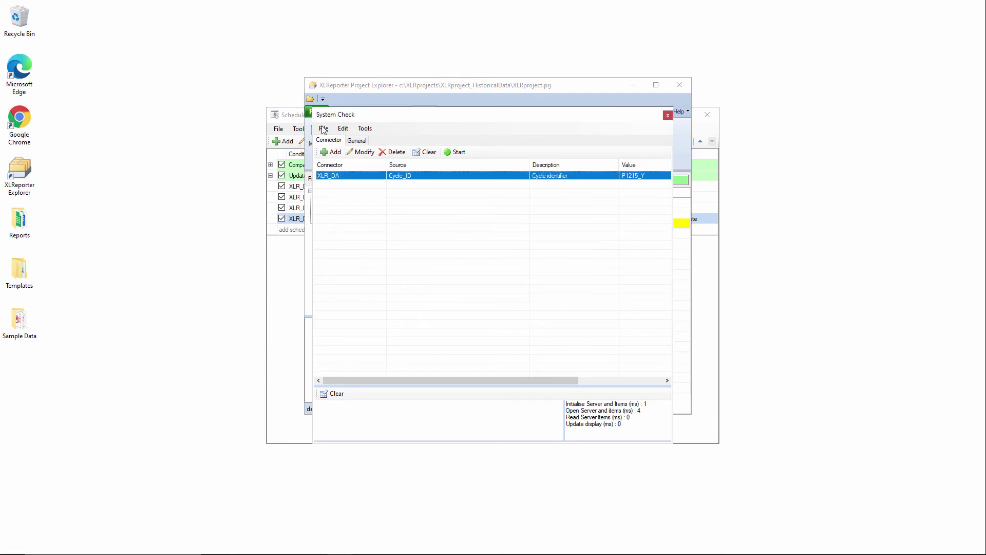
pyautogui.click(324, 128)
pyautogui.click(668, 116)
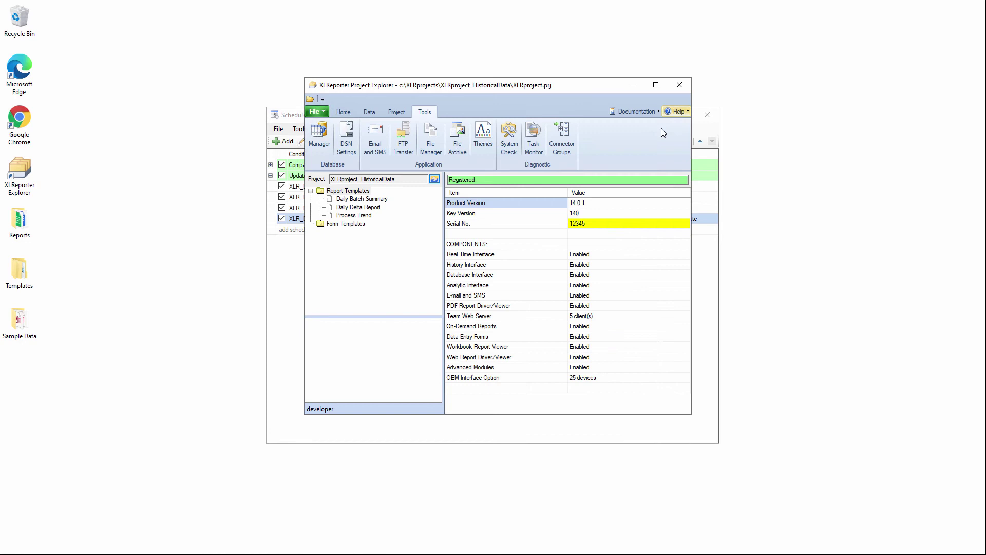
# Test-run the Set RG000 and Reset DT000 actions for the second batch, typing 9 into the start hour
pyautogui.click(709, 200)
pyautogui.click(416, 187)
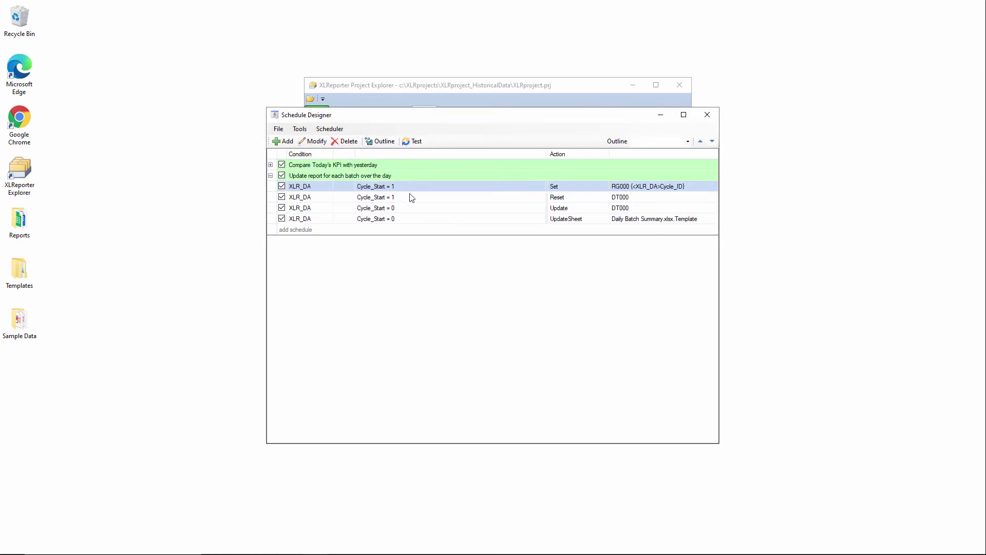
pyautogui.click(413, 141)
pyautogui.click(431, 229)
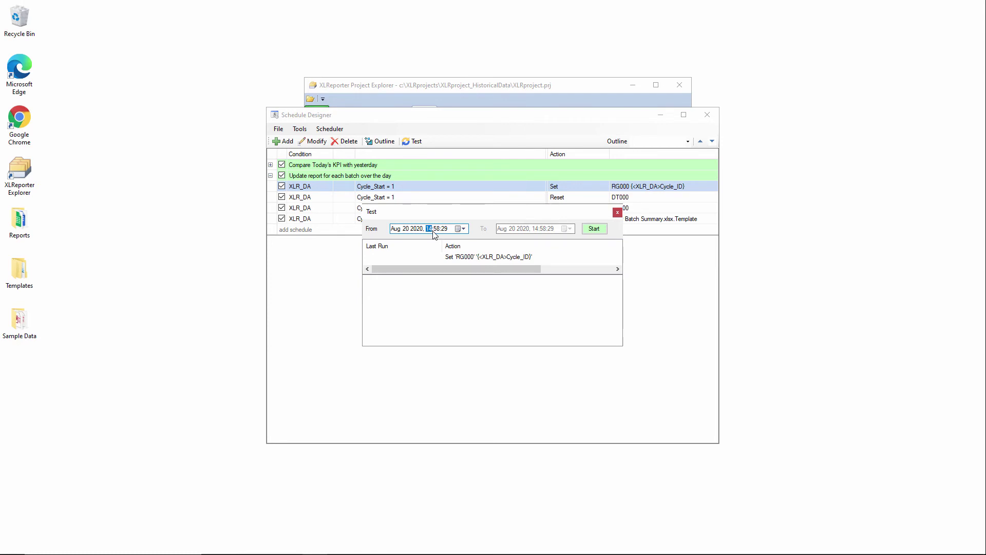
pyautogui.write('9')
pyautogui.click(593, 228)
pyautogui.click(618, 212)
pyautogui.click(541, 199)
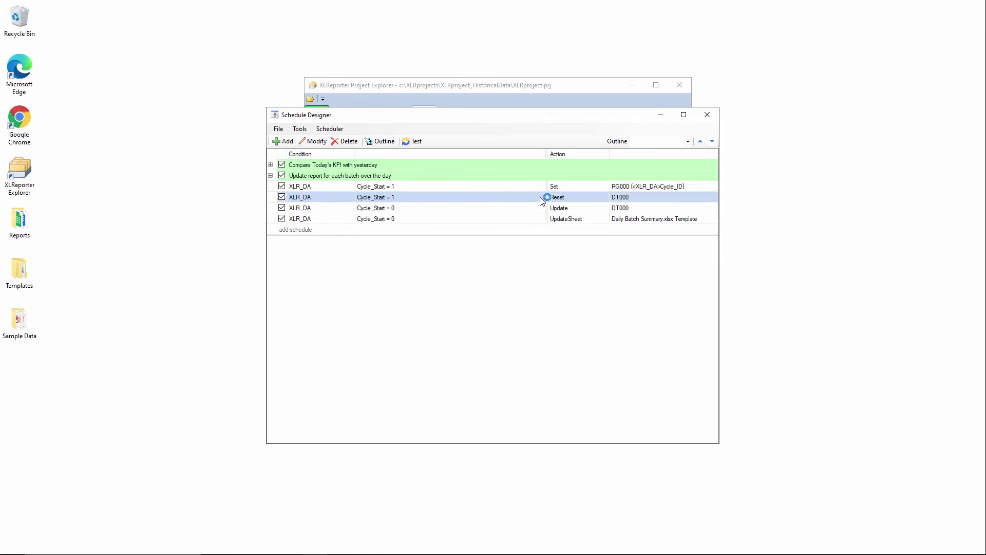
pyautogui.click(416, 142)
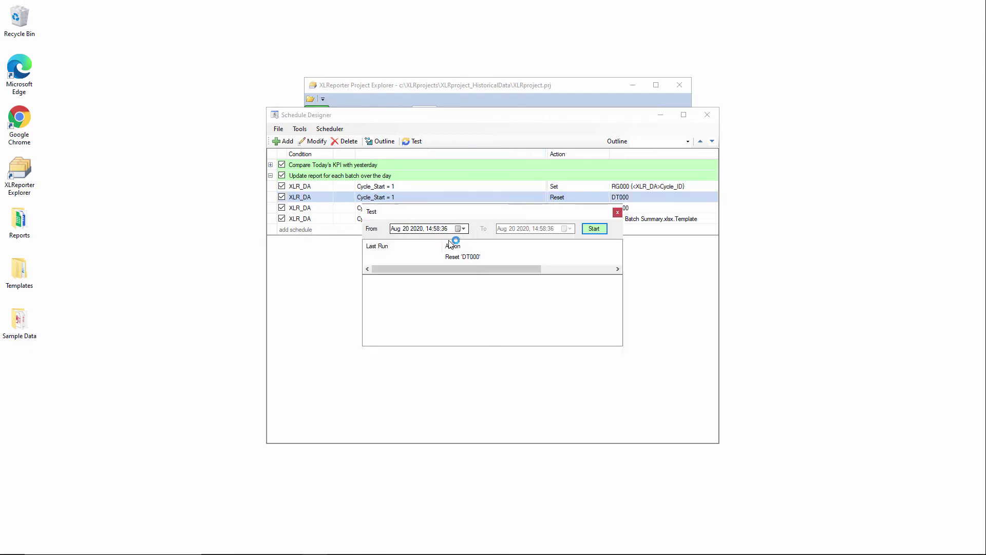
pyautogui.click(595, 229)
pyautogui.click(617, 212)
# Test-run Update DT000 and UpdateSheet at Aug 20 2020 11:58, then close Schedule Designer
pyautogui.click(371, 208)
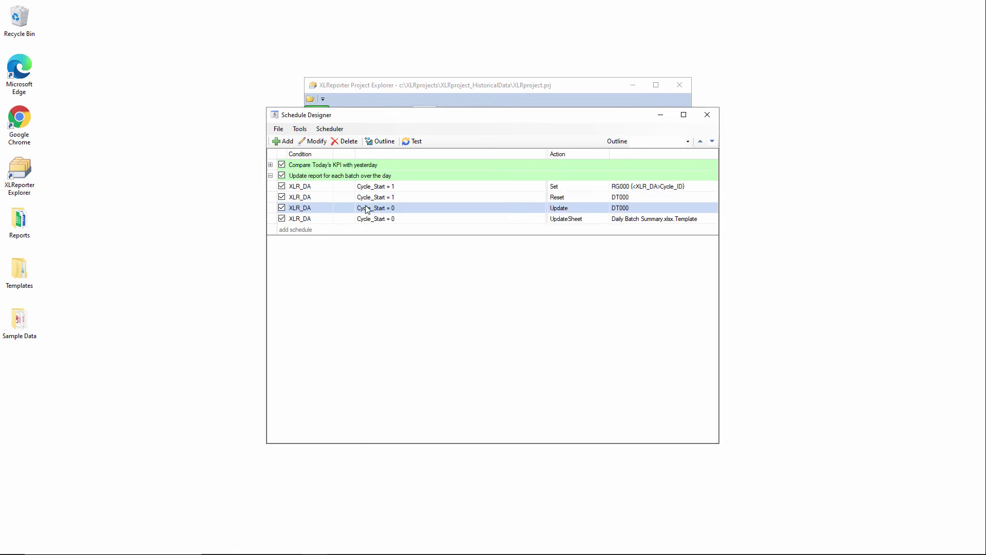
pyautogui.click(415, 141)
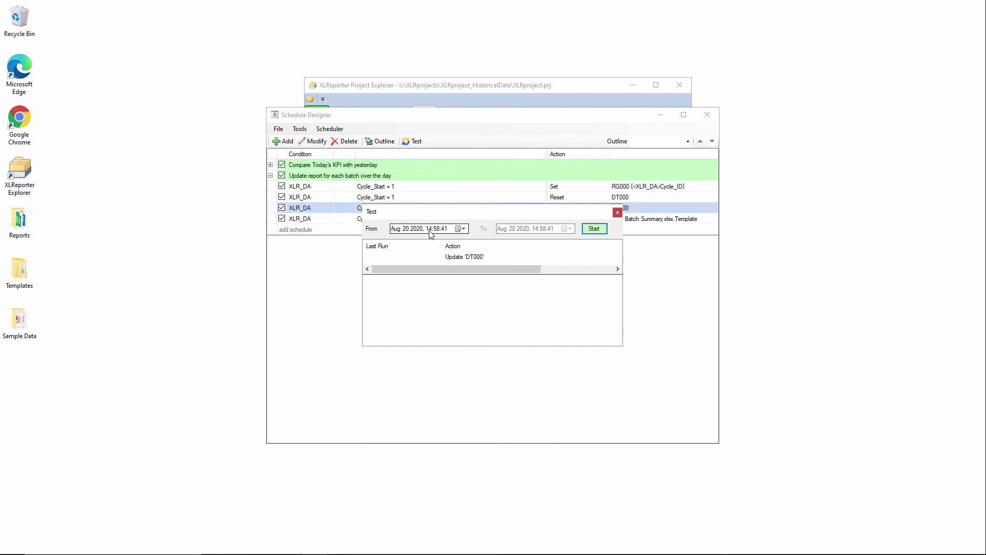
pyautogui.click(429, 229)
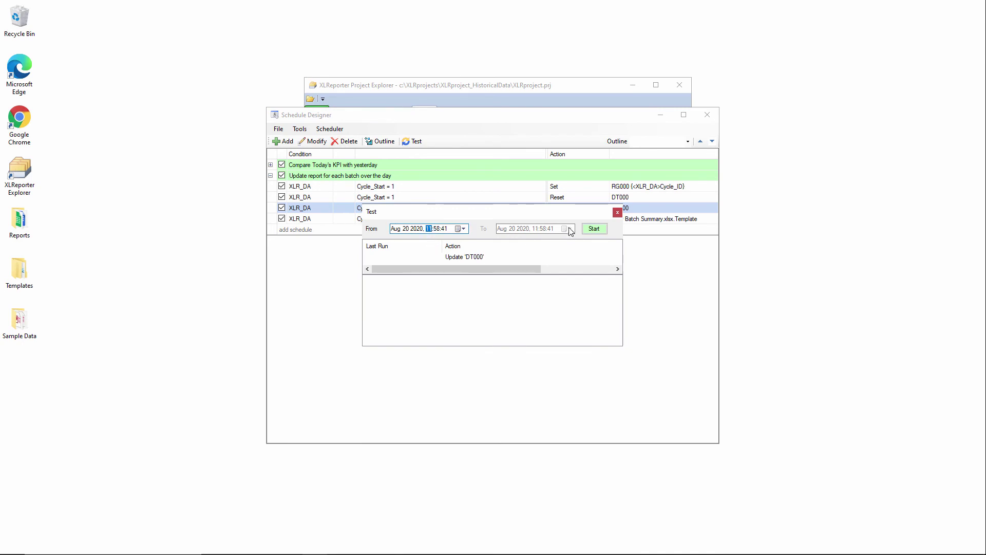
pyautogui.click(594, 229)
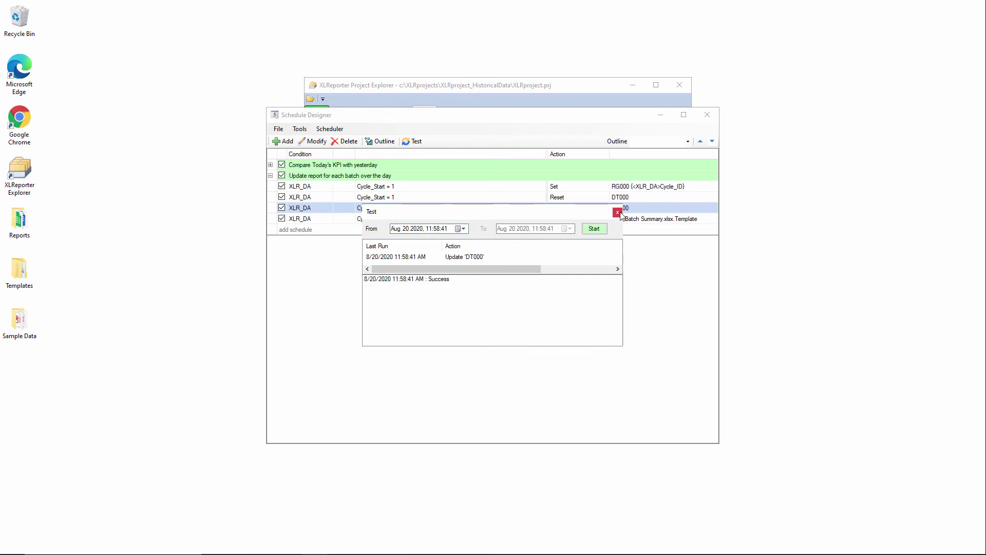
pyautogui.click(617, 212)
pyautogui.click(454, 220)
pyautogui.click(413, 142)
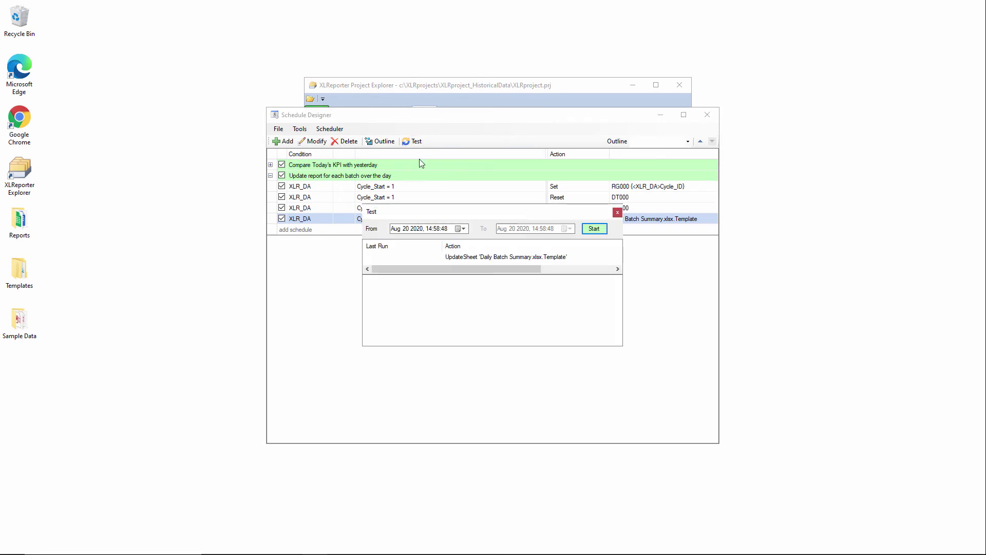
pyautogui.click(430, 230)
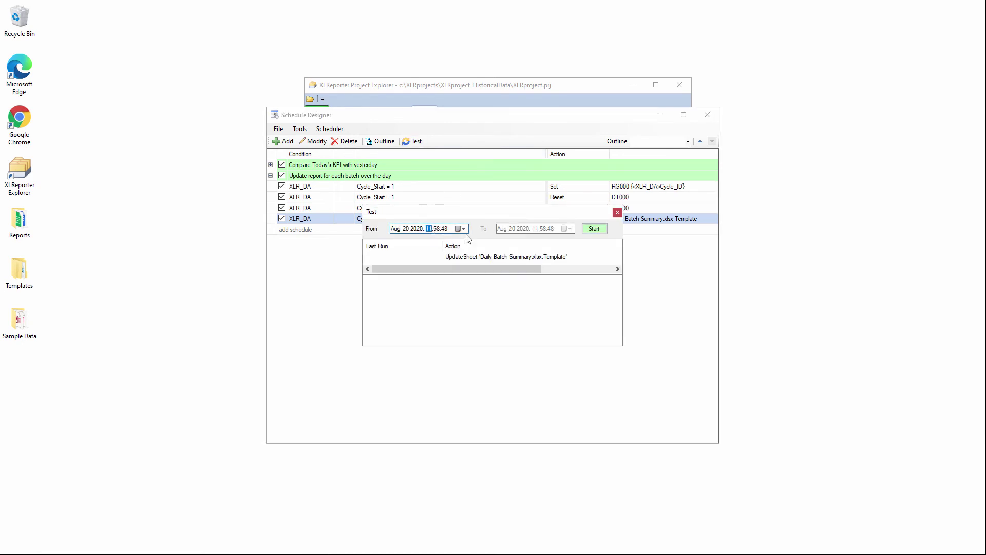
pyautogui.click(593, 228)
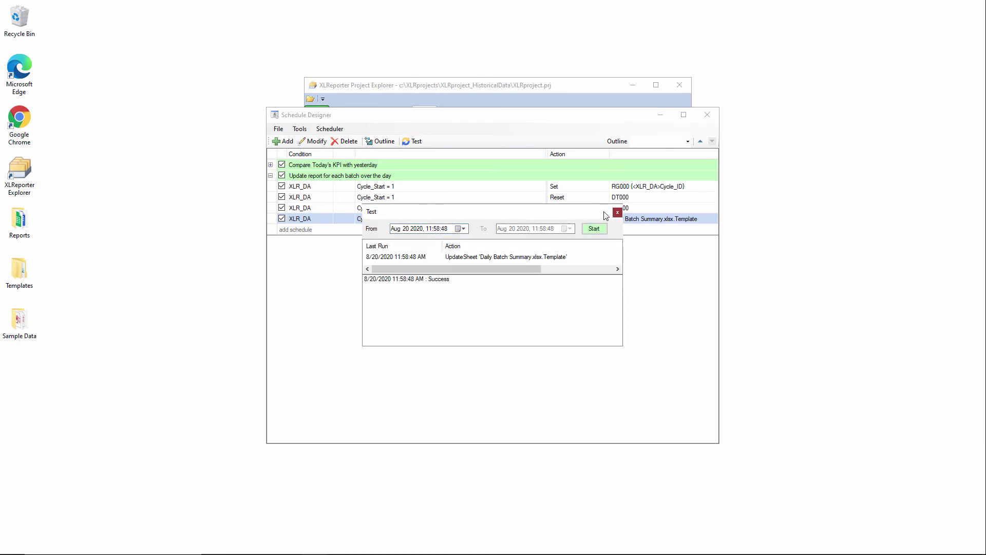
pyautogui.click(617, 212)
pyautogui.click(707, 115)
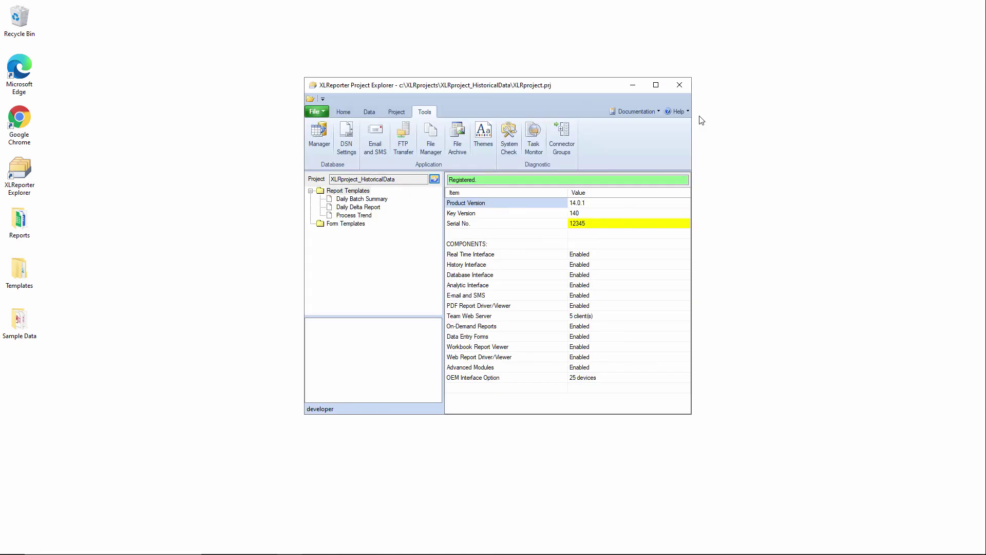
pyautogui.click(342, 112)
pyautogui.click(489, 136)
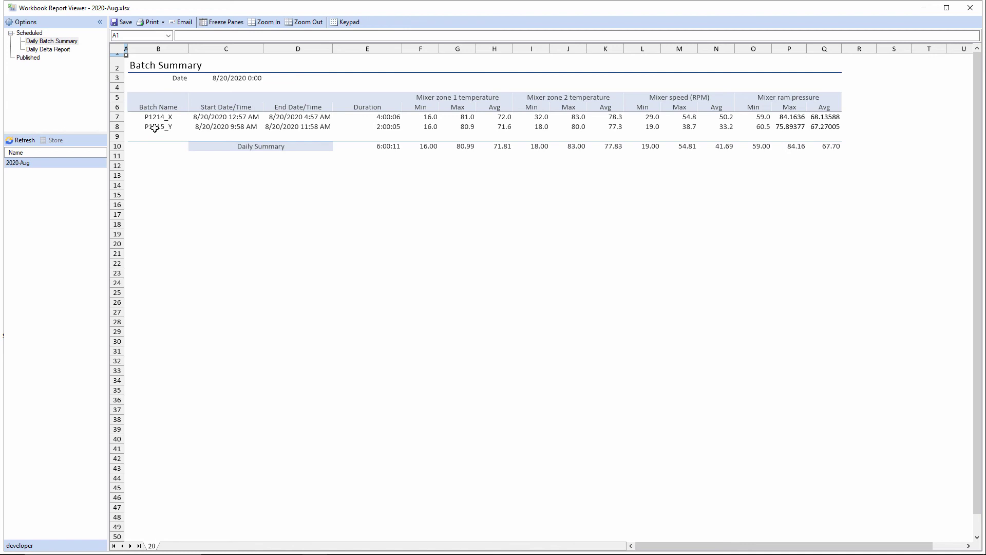
pyautogui.click(155, 128)
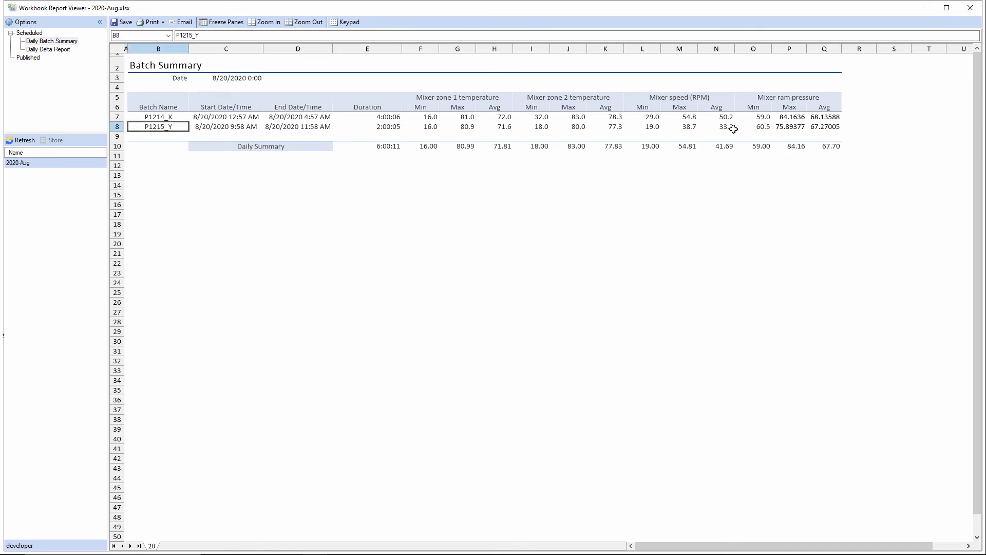
pyautogui.click(970, 7)
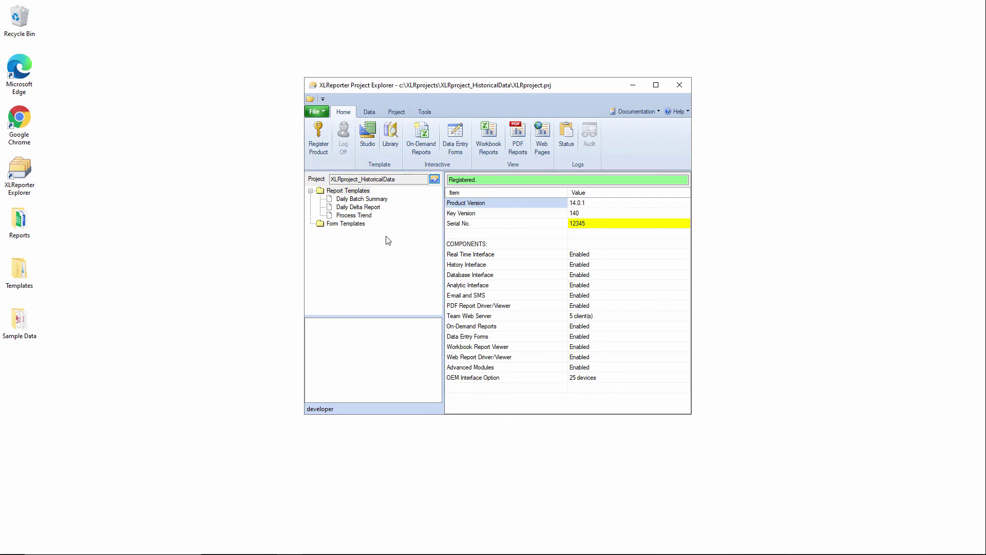
pyautogui.click(391, 135)
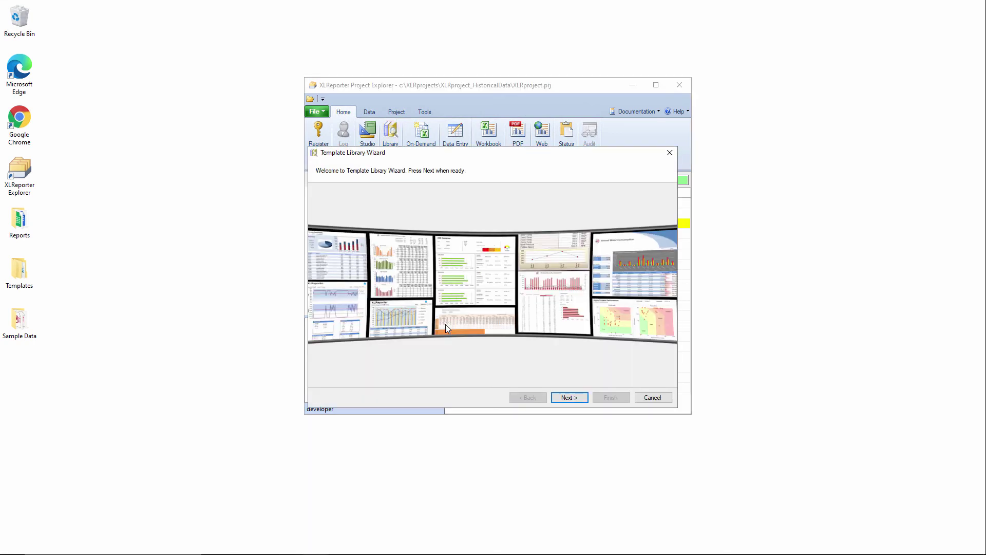
pyautogui.click(570, 395)
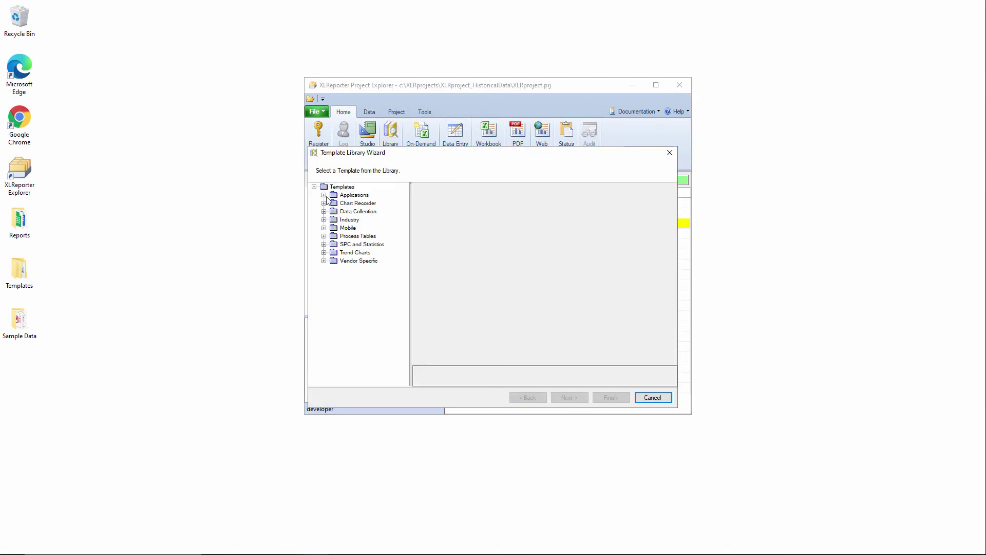
pyautogui.click(324, 195)
pyautogui.click(379, 277)
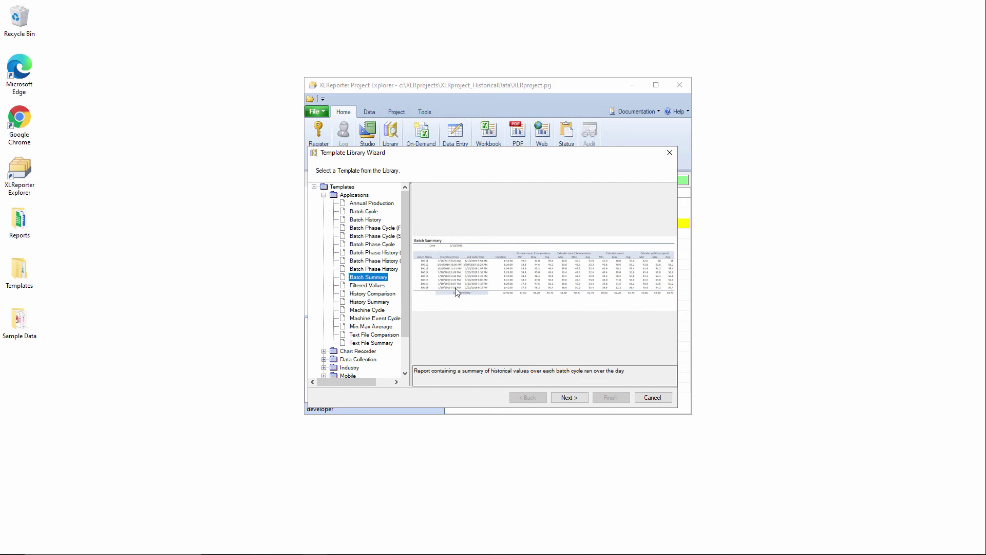
pyautogui.click(374, 221)
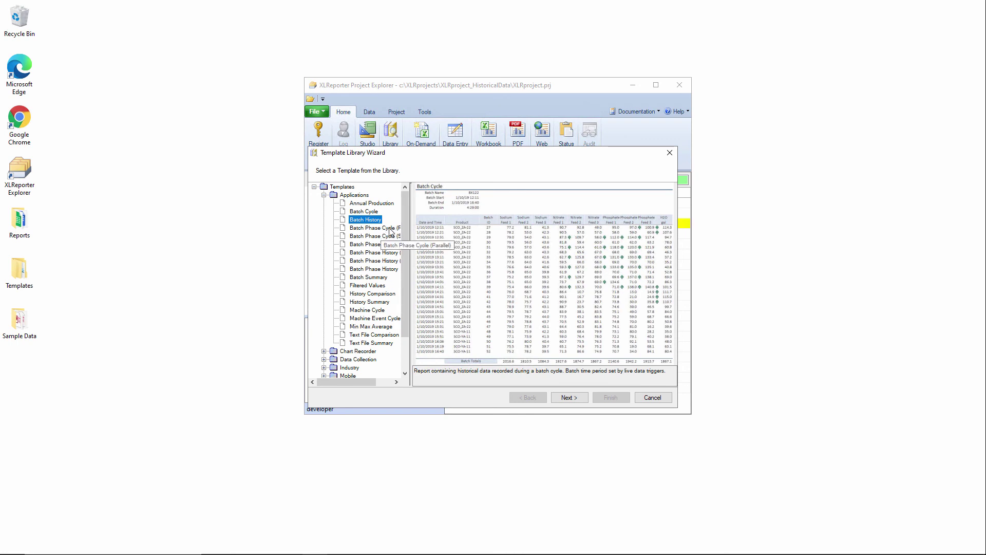
pyautogui.click(383, 252)
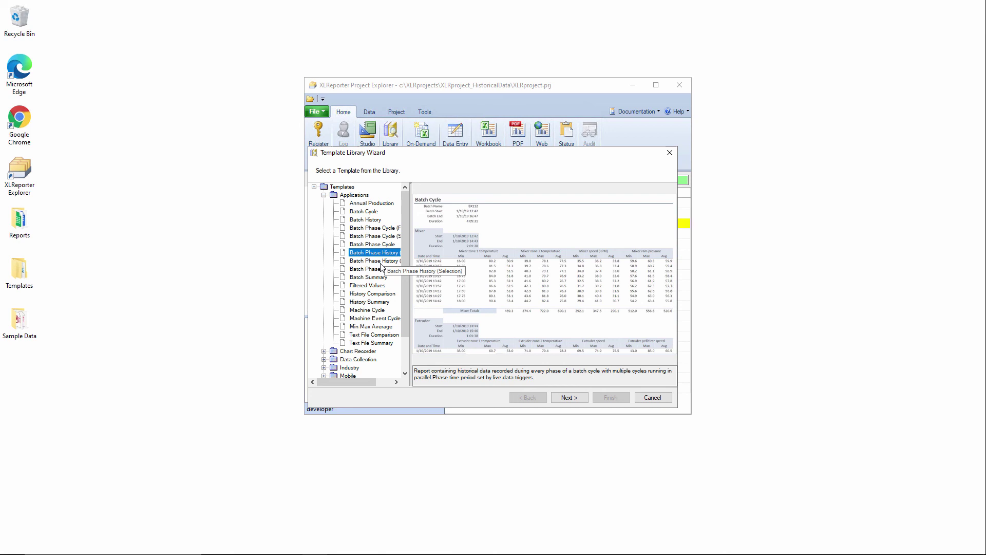
pyautogui.click(382, 262)
pyautogui.click(384, 270)
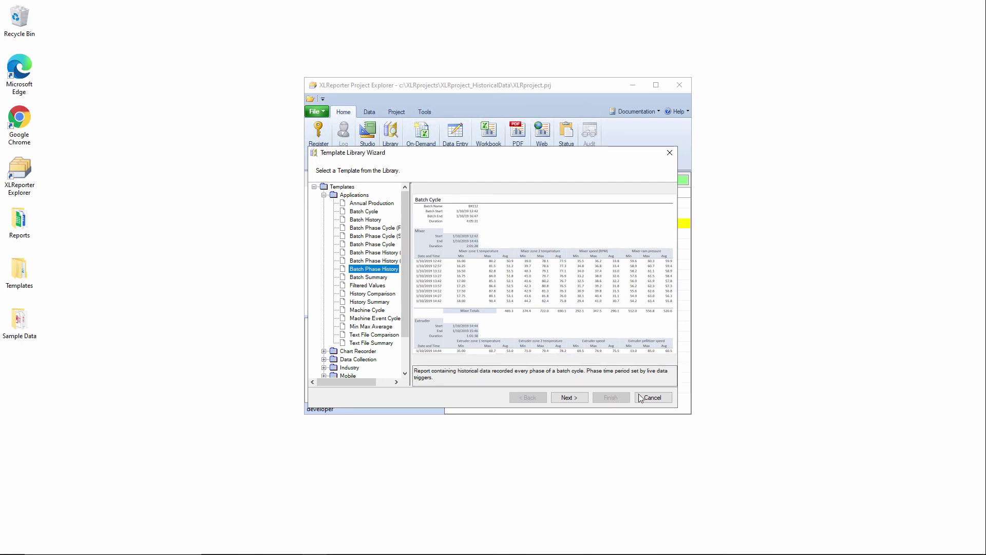
pyautogui.click(661, 400)
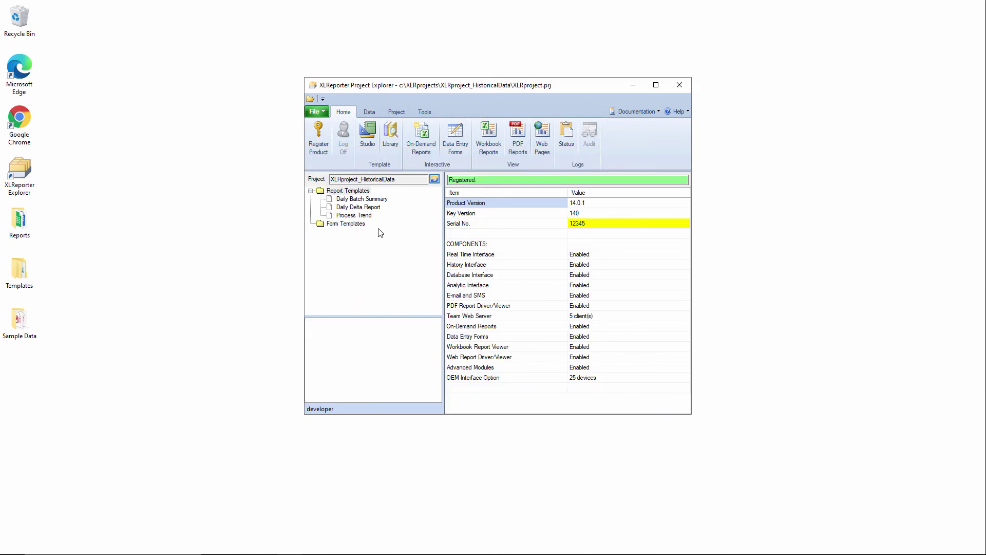